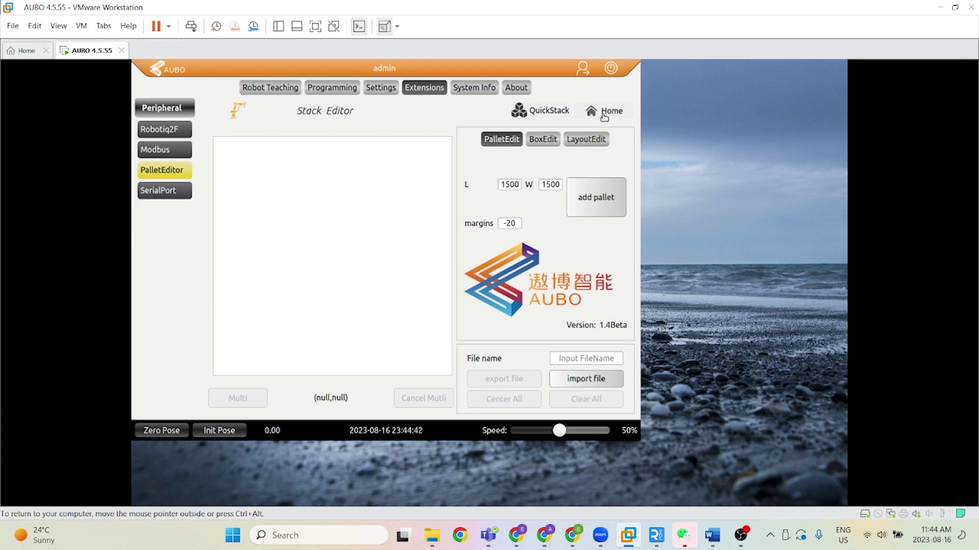
Step: Check the QuickStack layout picker, then place a 1500×1500 pallet on the canvas
click(525, 111)
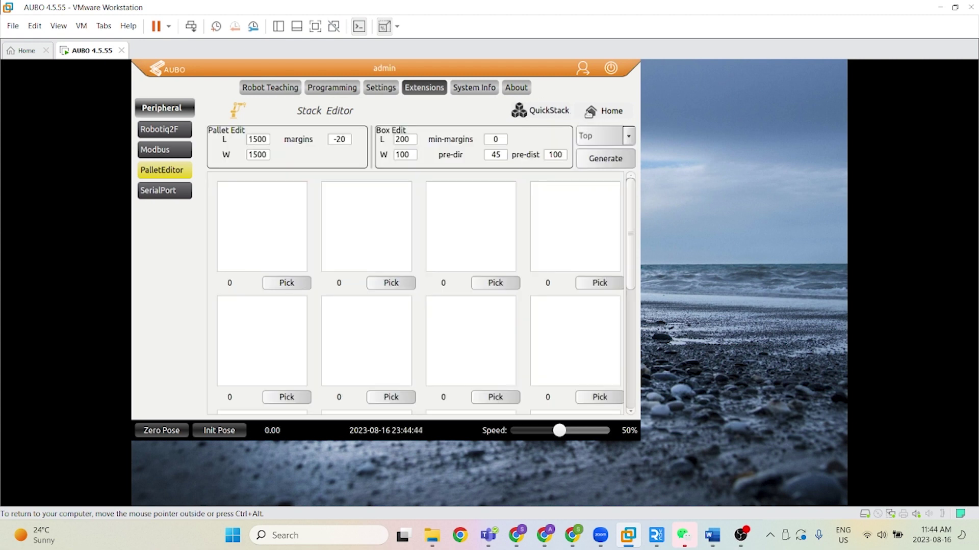
click(599, 113)
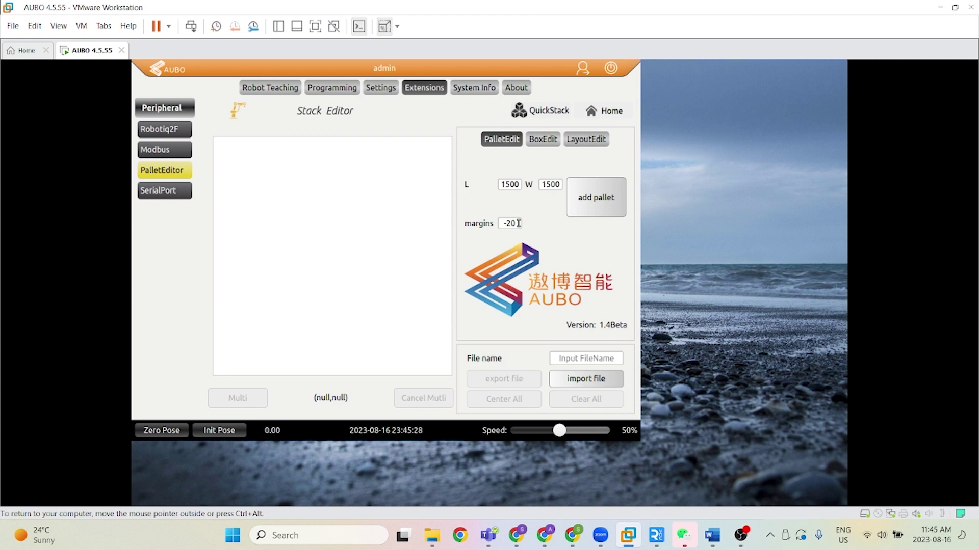
click(598, 199)
Step: In BoxEdit, set box length L to 300 and width W to 200, leaving rz at 0
click(536, 140)
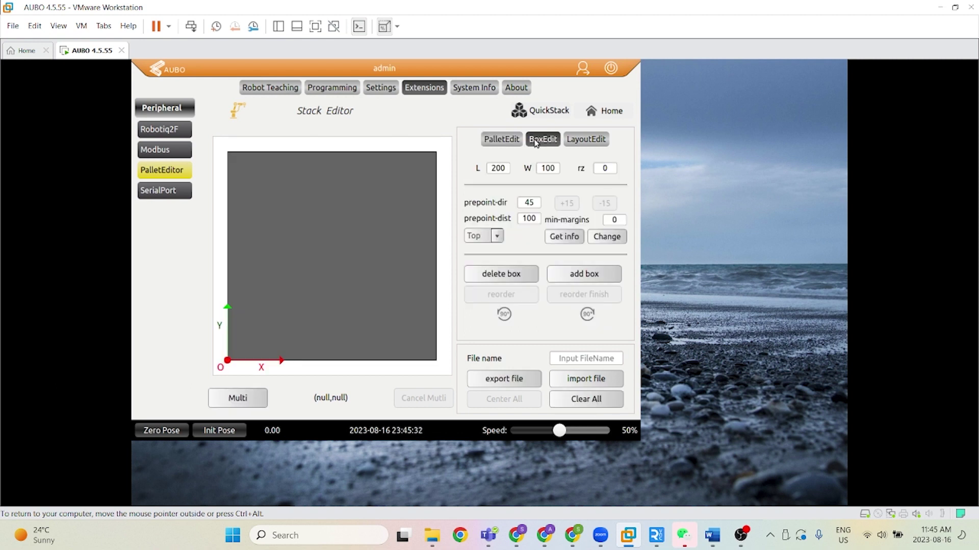
drag(509, 168, 485, 170)
key(BackSpace)
text(300)
drag(553, 172, 516, 168)
text(3)
text(200)
click(601, 167)
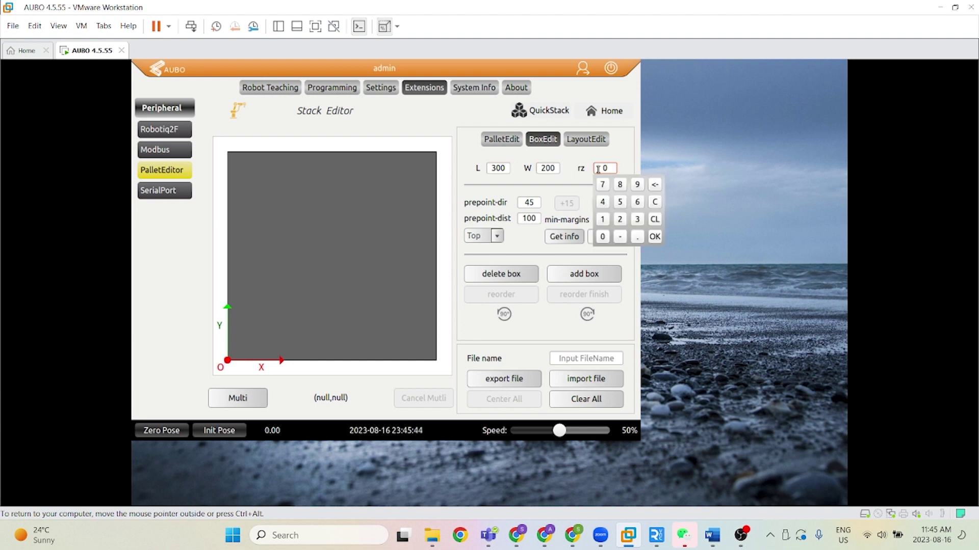
click(627, 161)
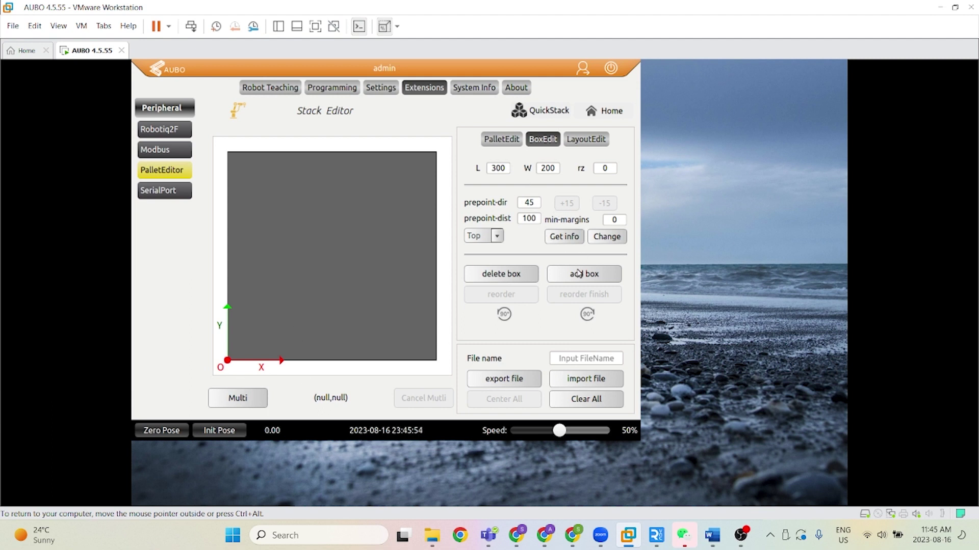
Step: Add four 300×200 boxes, numbered 0–3, in a 2×2 block at the pallet's bottom-left origin
click(579, 276)
drag(417, 167, 231, 351)
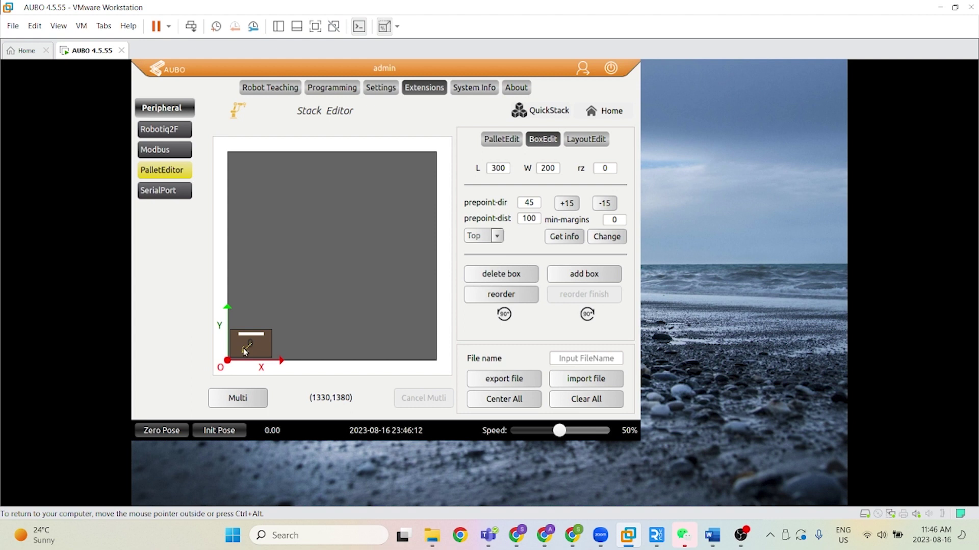
mouse_move(244, 355)
click(584, 276)
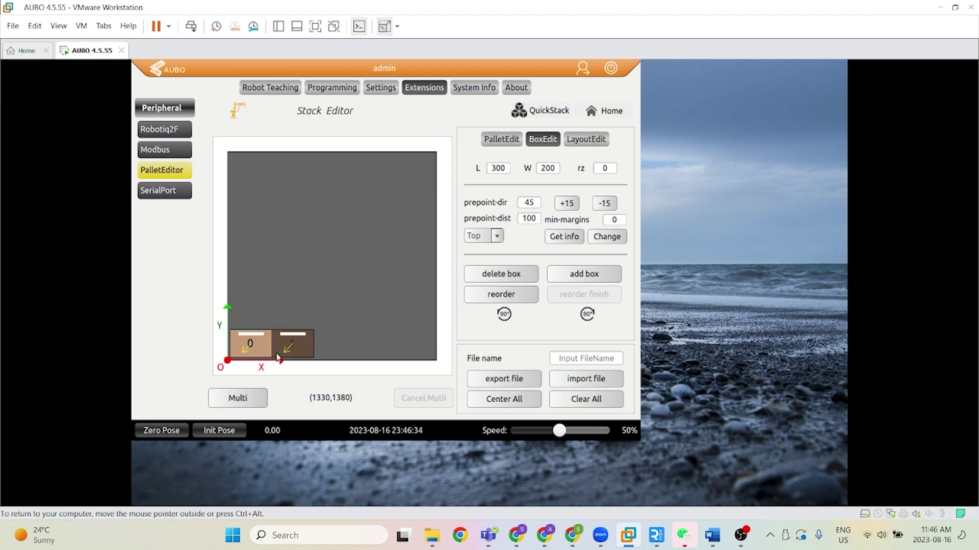
click(554, 280)
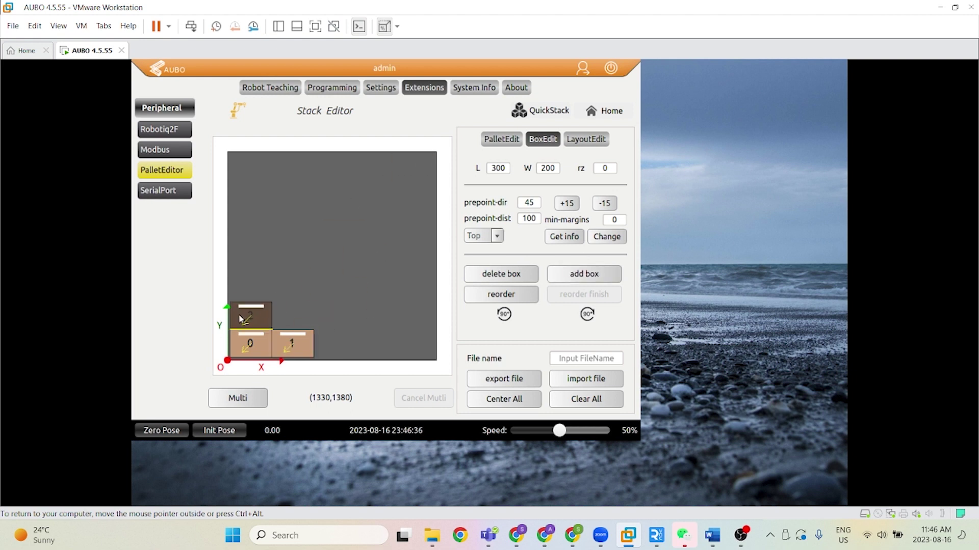
click(586, 275)
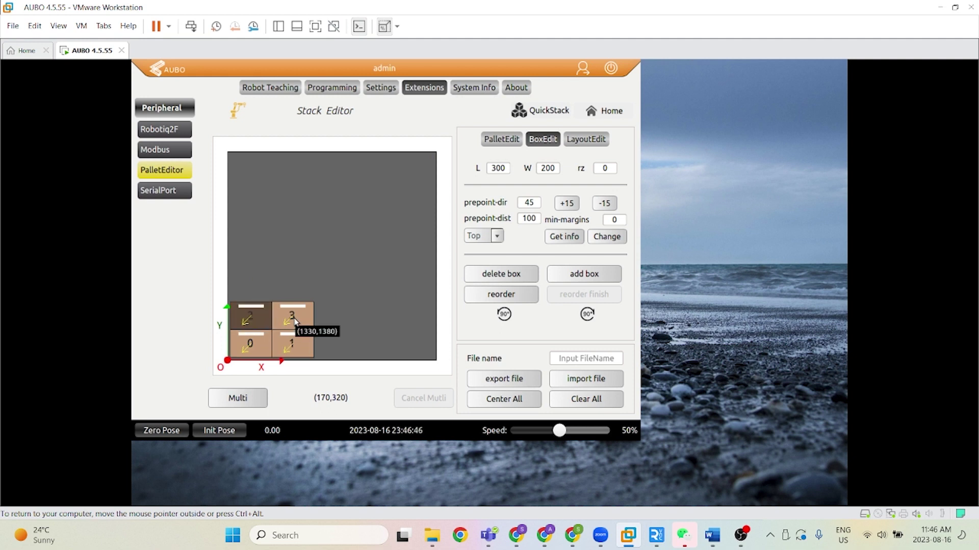
mouse_move(296, 319)
Step: Step prepoint-dir down twice by 15°, then back up to 45
click(599, 203)
click(600, 202)
click(567, 203)
click(567, 203)
click(531, 203)
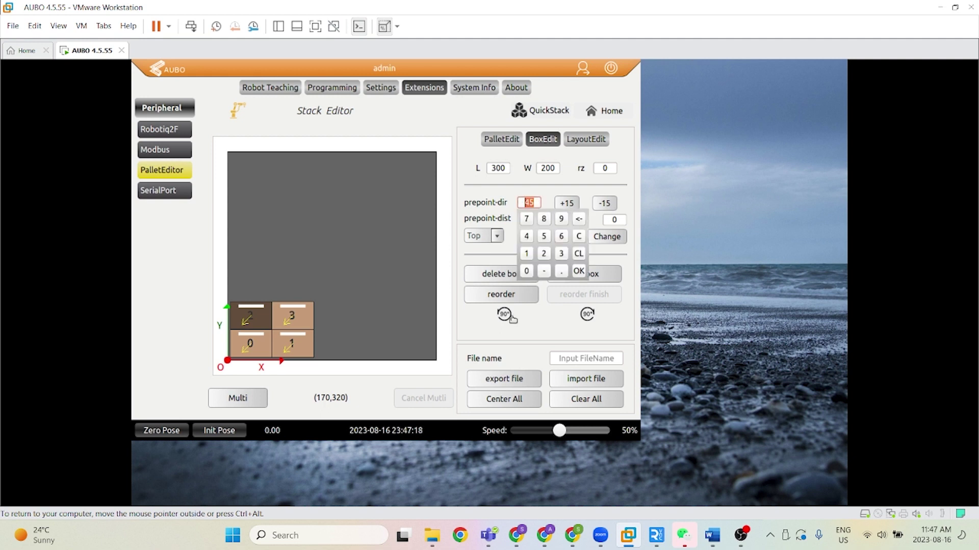
click(557, 340)
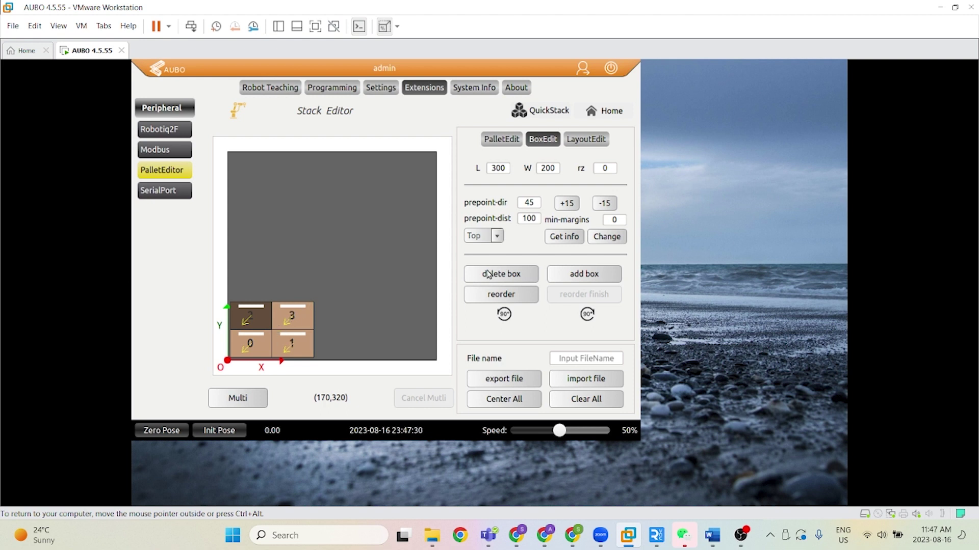
Step: Set box min-margins to 20 and apply it with Change
click(625, 219)
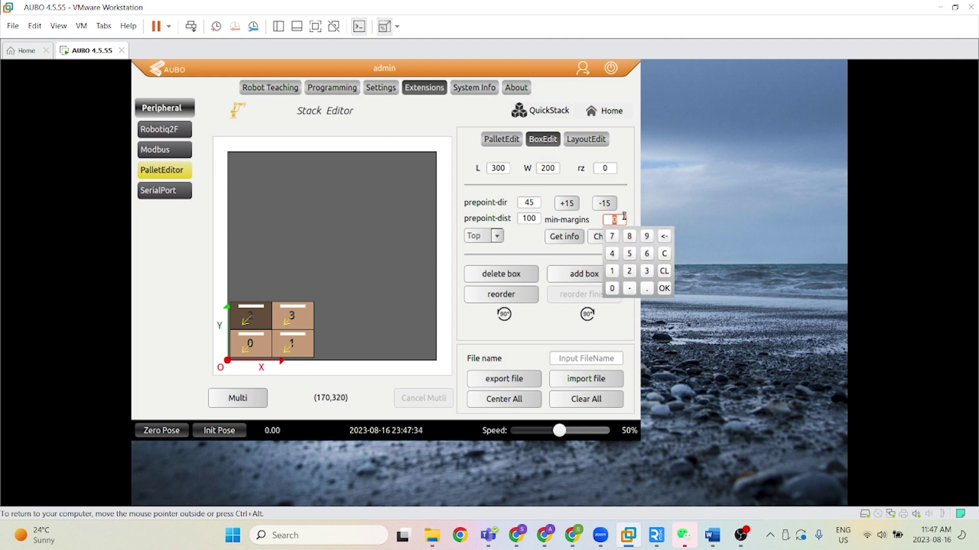
click(633, 204)
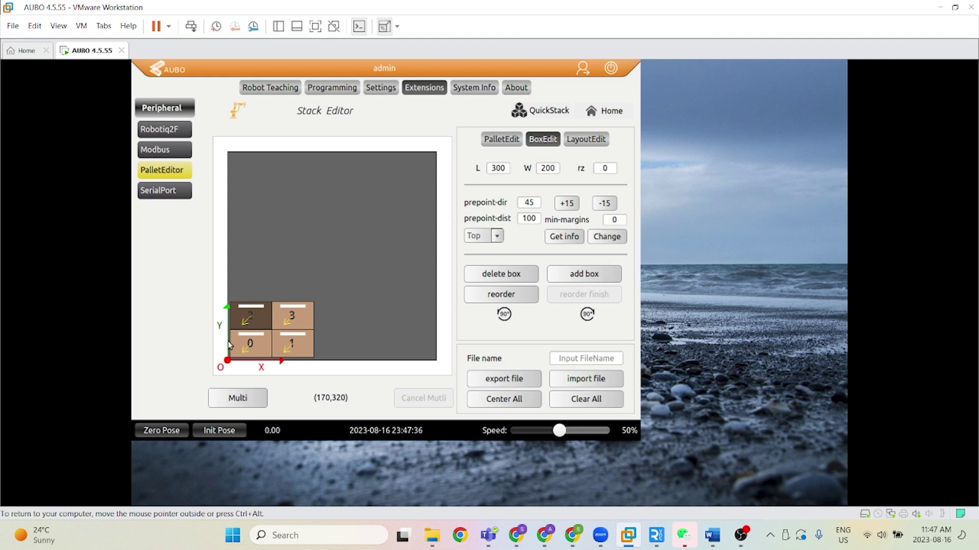
click(613, 219)
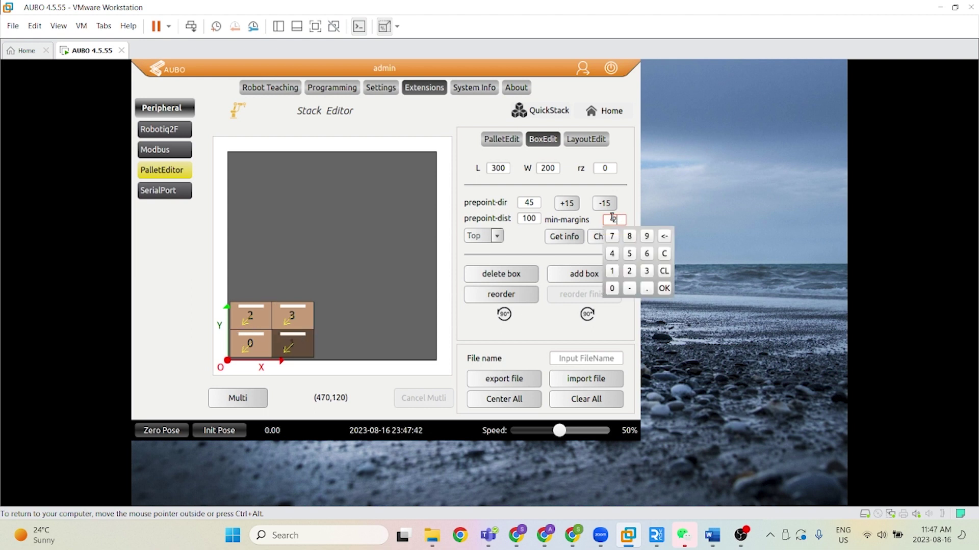
click(631, 198)
click(613, 238)
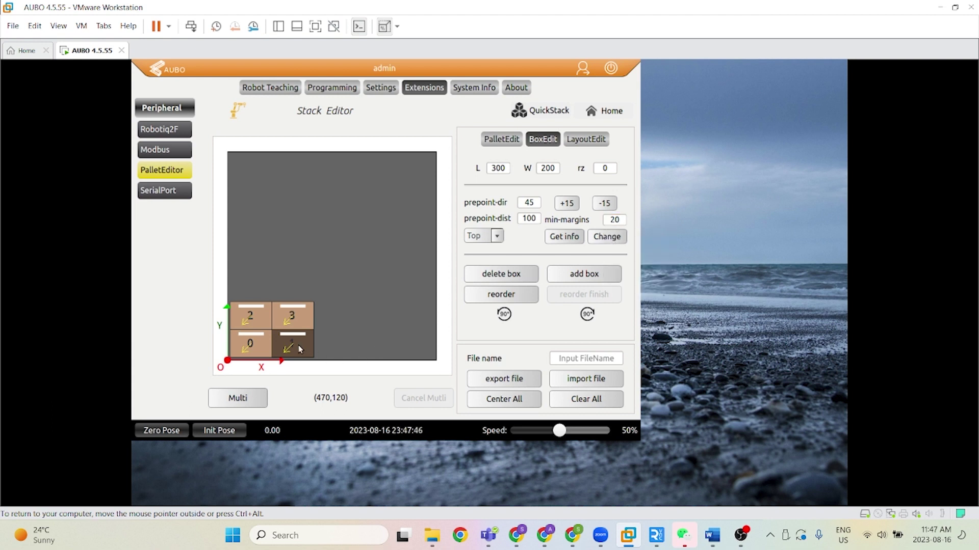
Step: Nudge box 1 and box 3 slightly right of boxes 0 and 2, then deselect
click(297, 318)
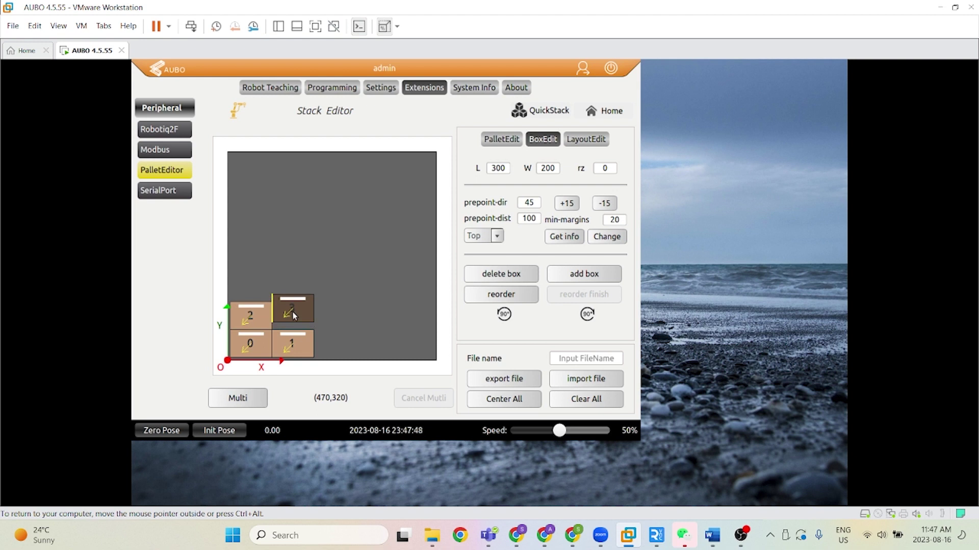
drag(288, 336, 290, 336)
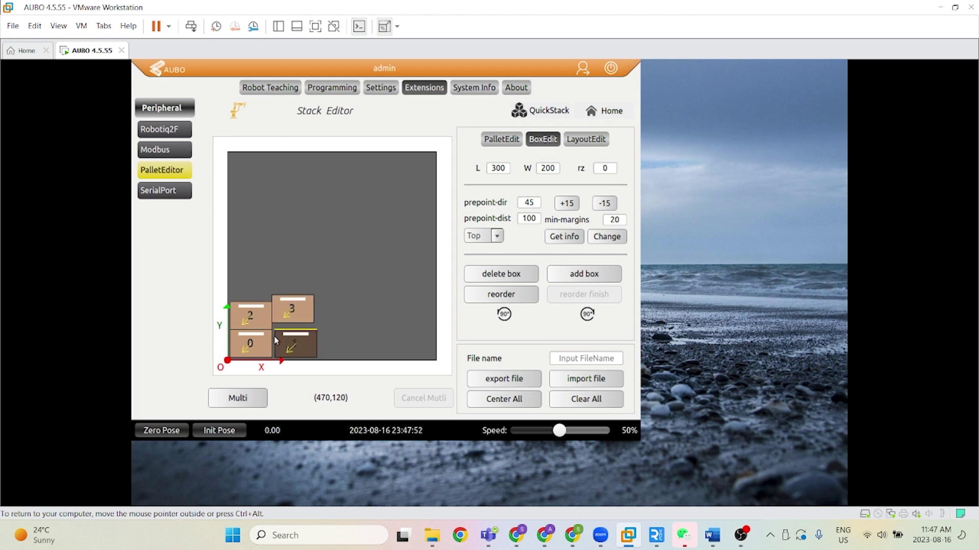
drag(300, 344, 317, 345)
drag(305, 348, 293, 340)
click(285, 341)
click(297, 306)
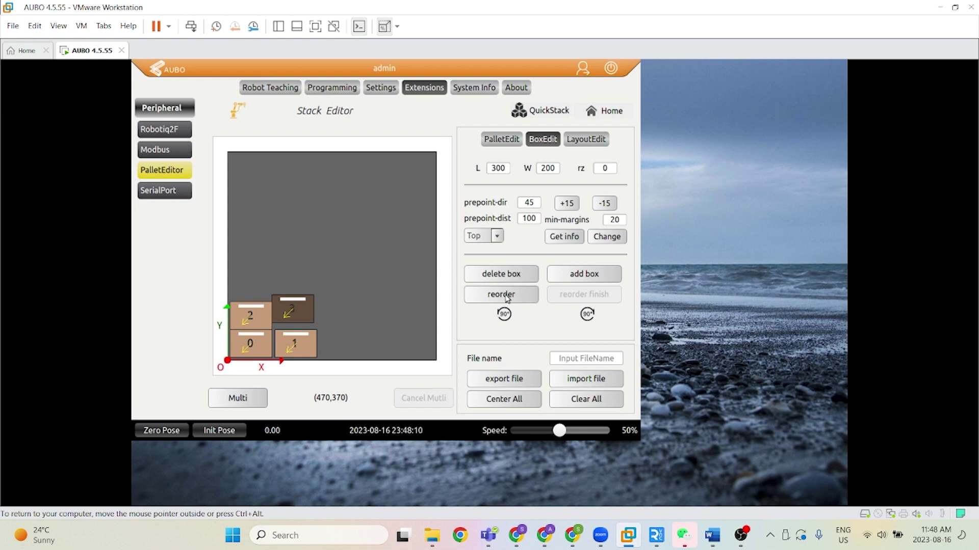
drag(303, 309, 300, 316)
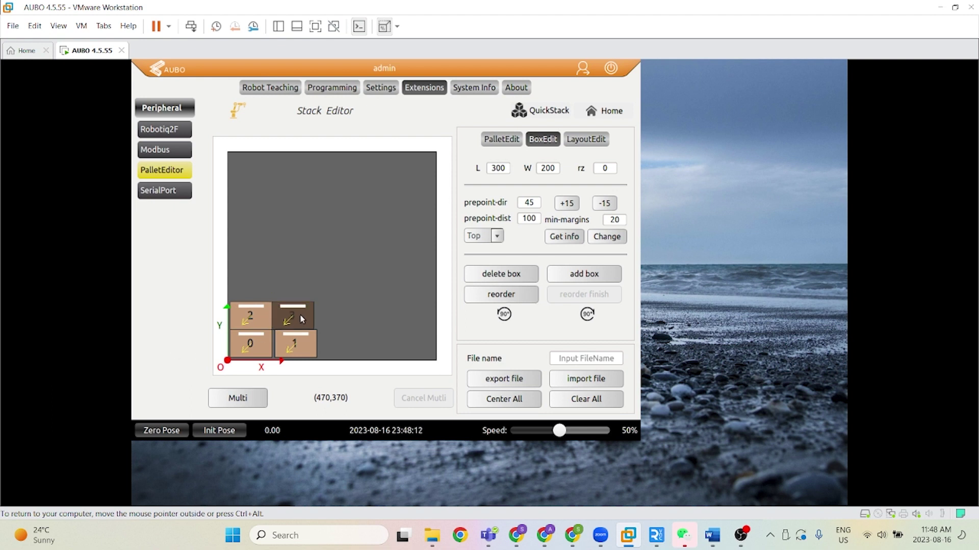
click(350, 313)
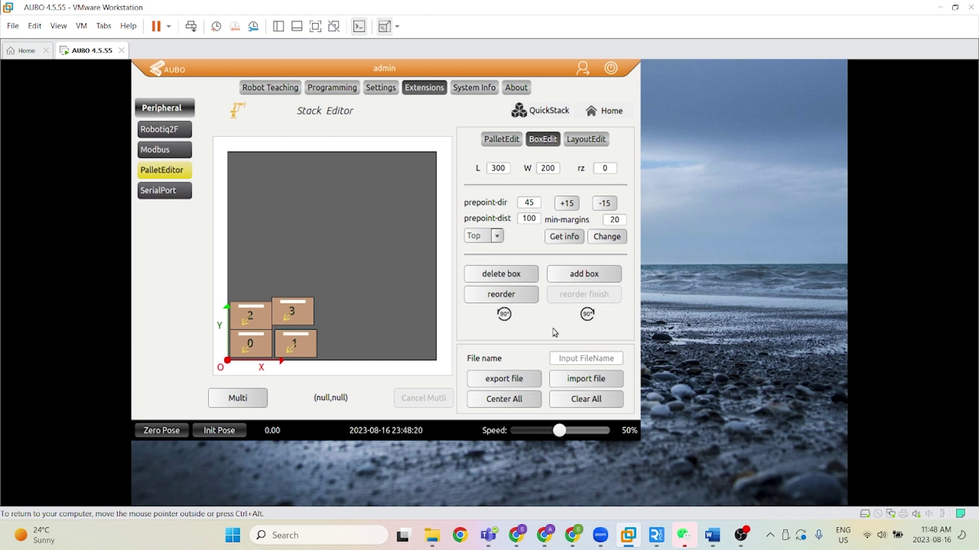
Step: Reorder the boxes: 0 top-right, 1 bottom-right, 2 top-left, 3 bottom-left
click(521, 295)
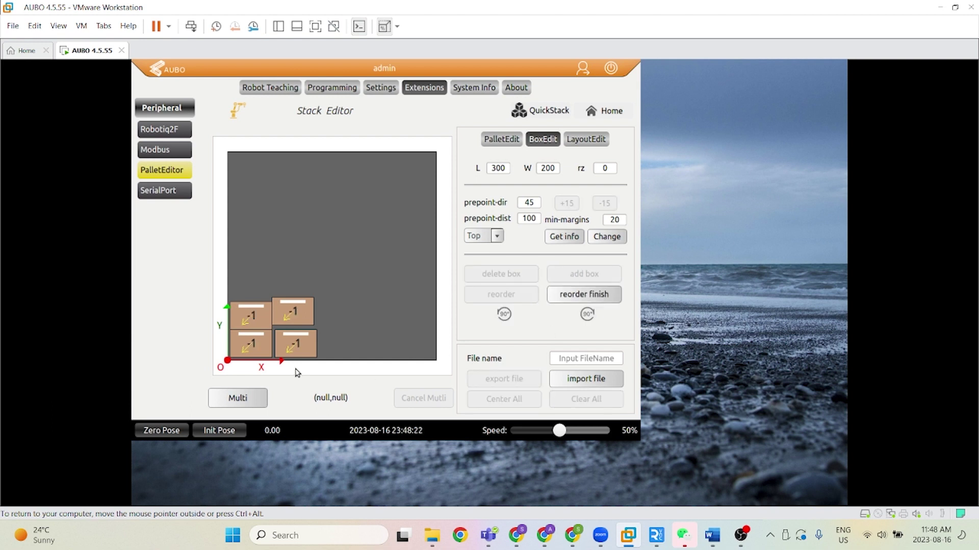
click(296, 308)
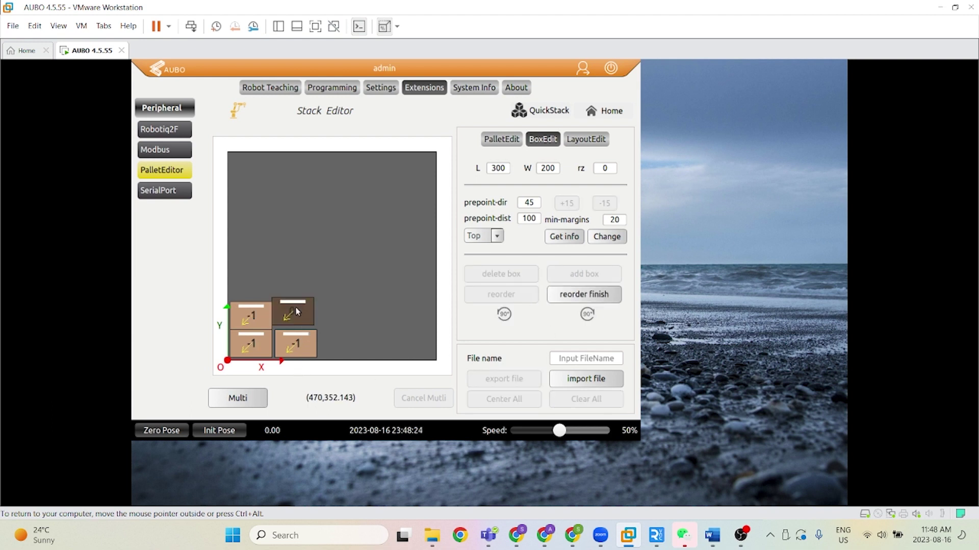
click(298, 338)
click(239, 320)
click(249, 342)
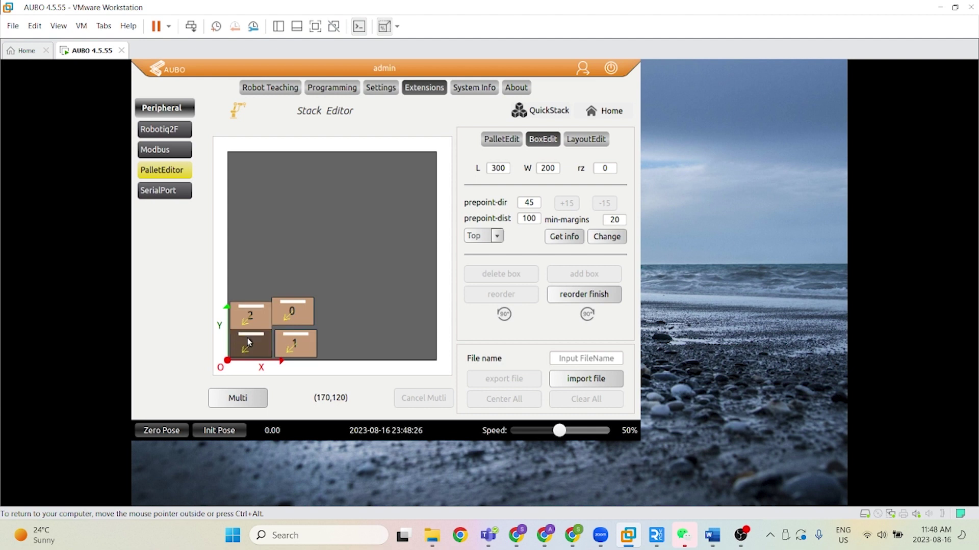
click(613, 295)
drag(302, 305, 315, 304)
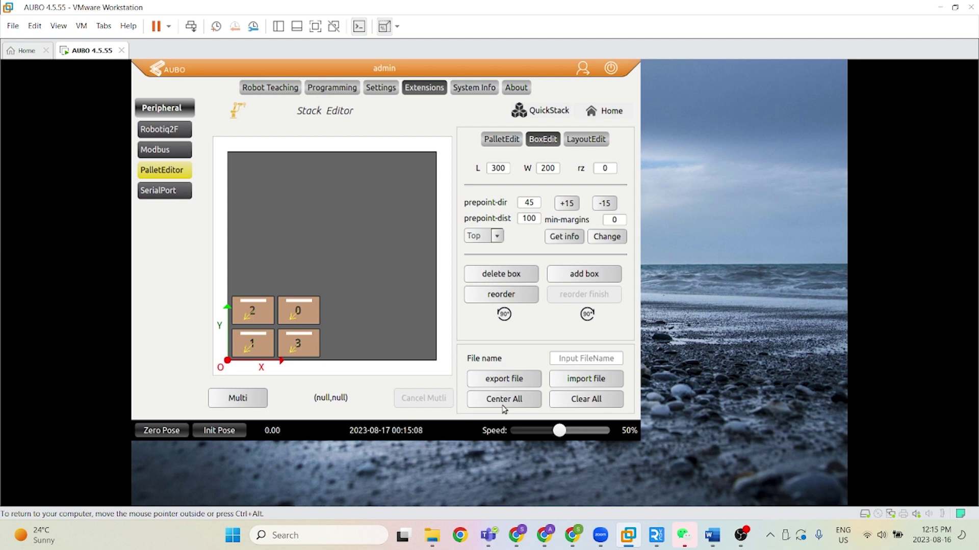
Step: Drag boxes 1, 3, 2 and 0 into a tight 2×2 block and Center All on the pallet
click(508, 400)
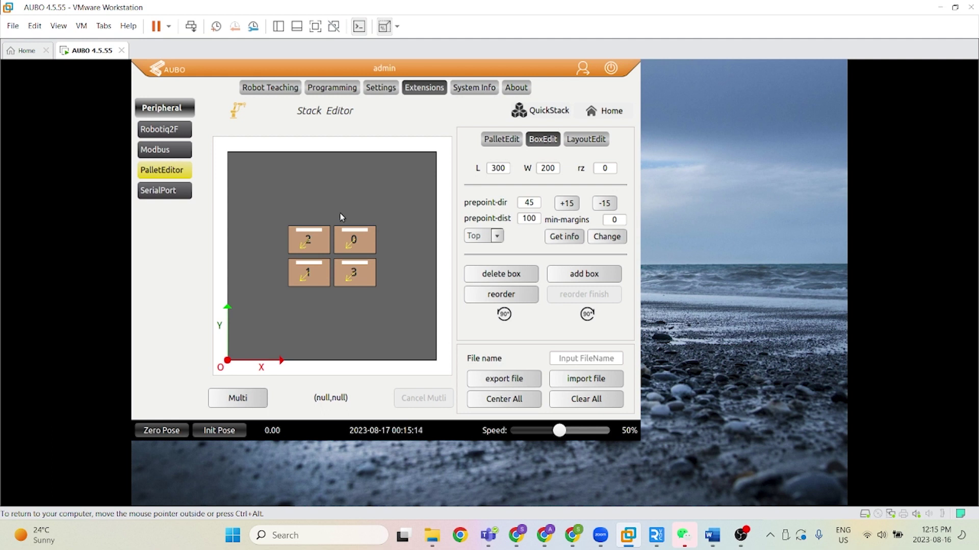
drag(328, 235, 312, 214)
click(355, 240)
drag(355, 240, 364, 230)
drag(340, 279, 354, 300)
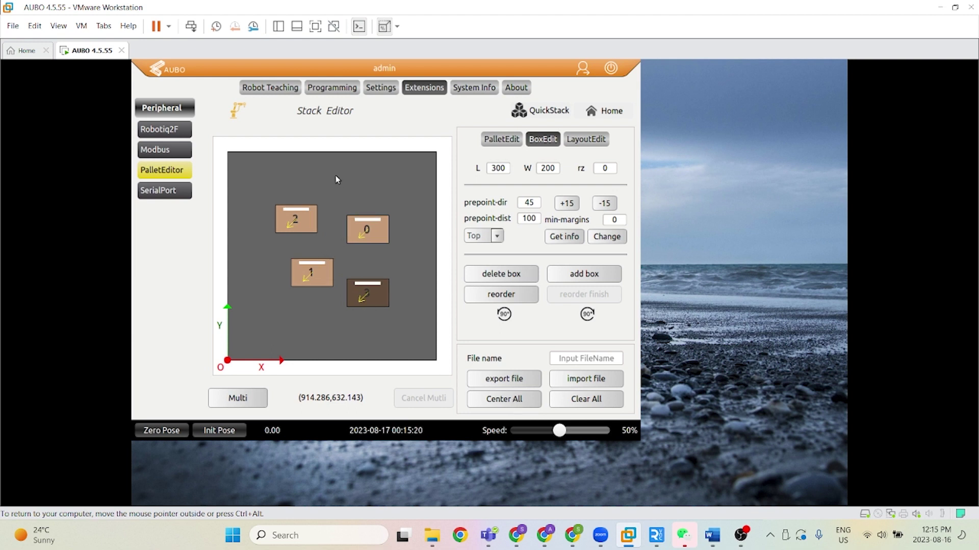
drag(319, 270, 280, 331)
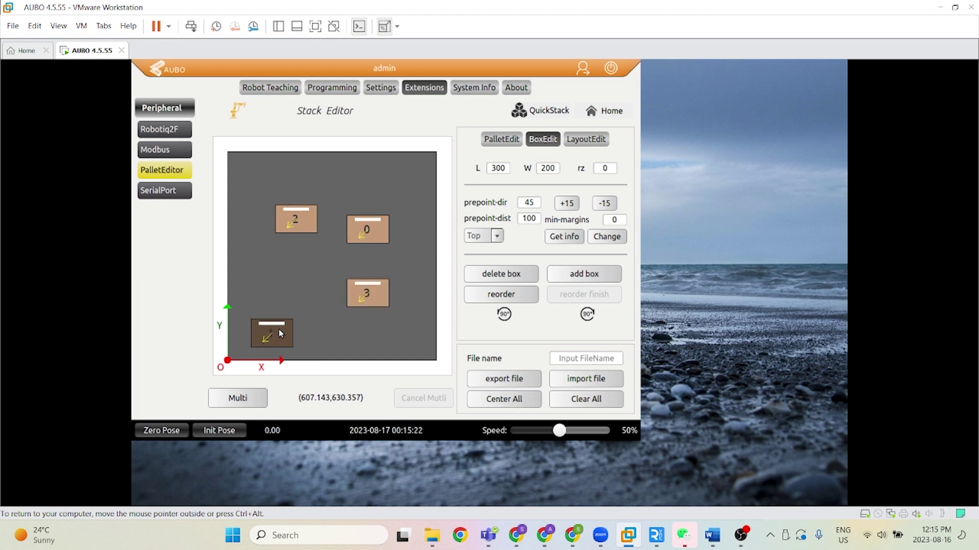
drag(369, 294, 302, 345)
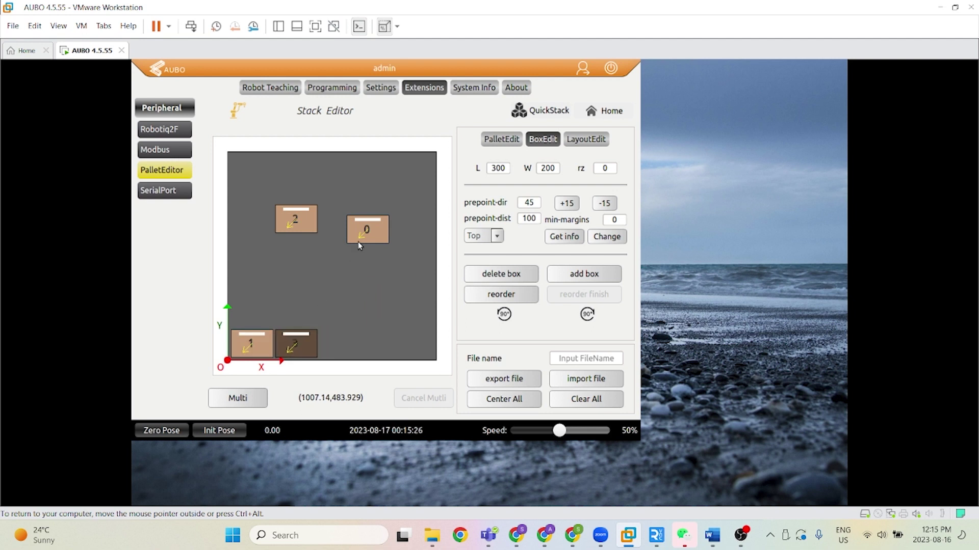
drag(305, 223, 267, 318)
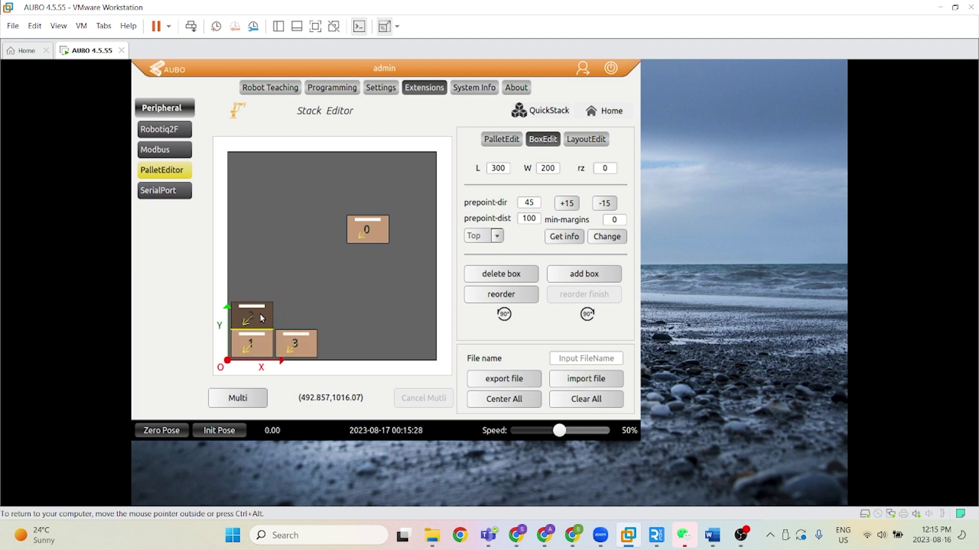
drag(376, 226, 304, 312)
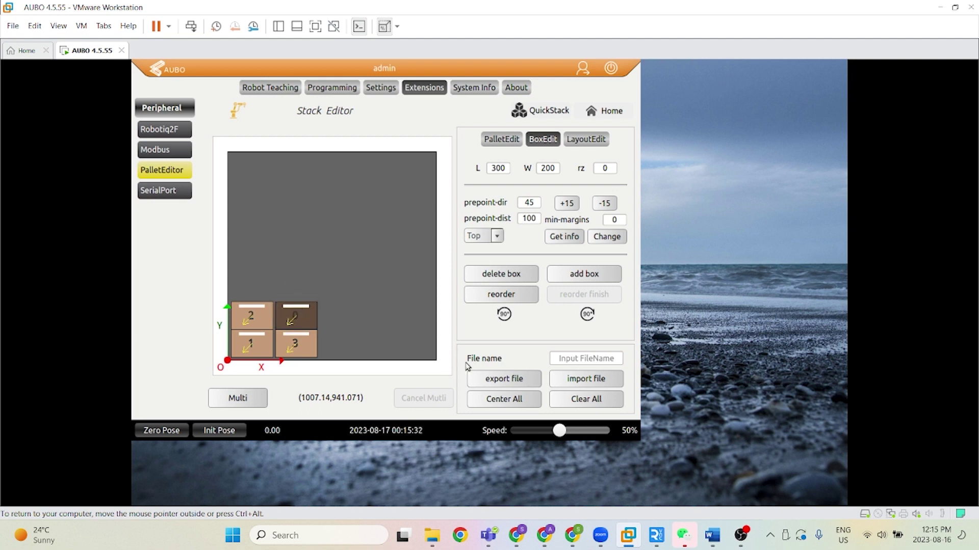
click(504, 401)
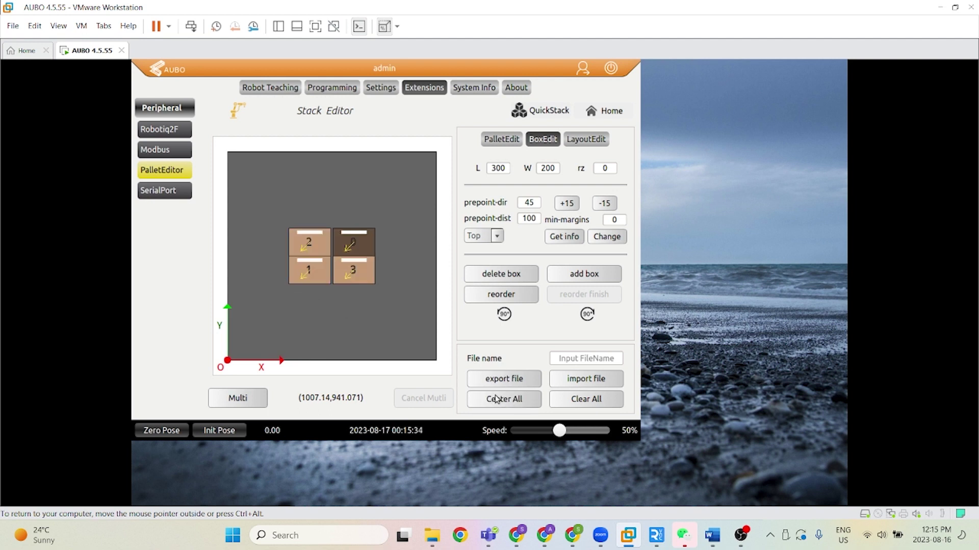
click(380, 341)
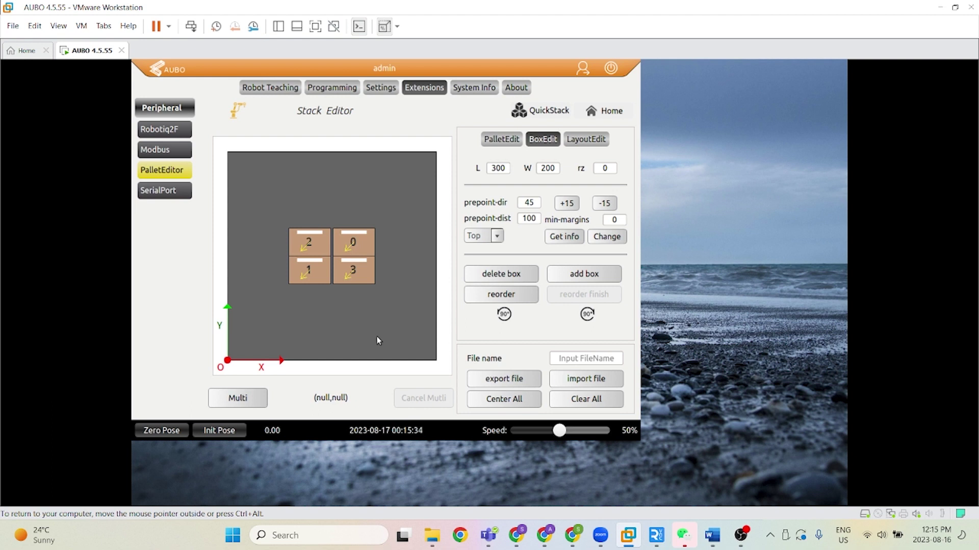
click(587, 146)
click(471, 162)
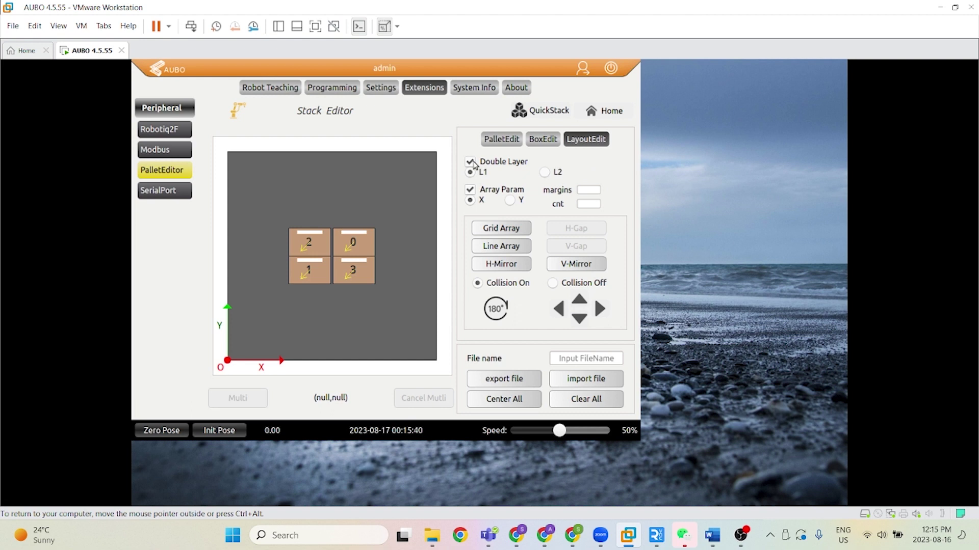
click(471, 191)
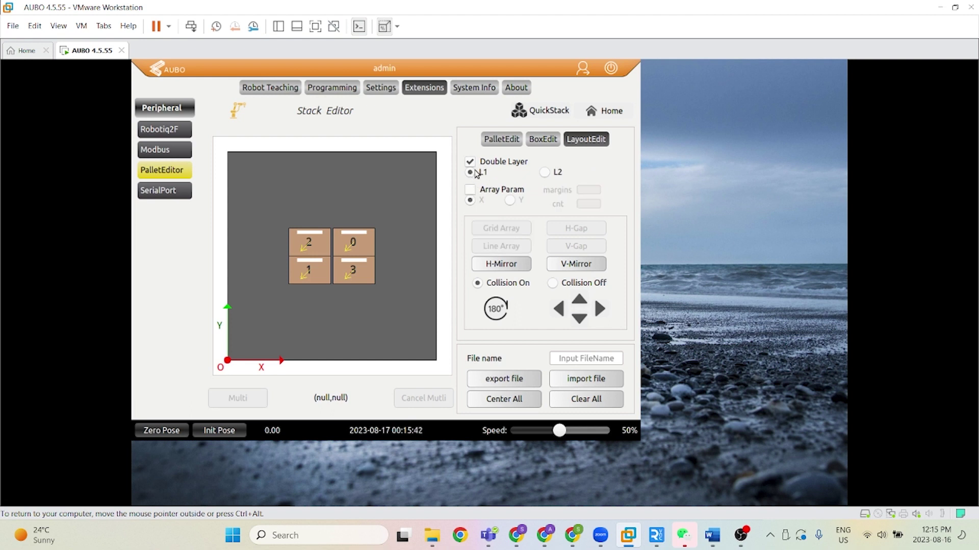
click(546, 173)
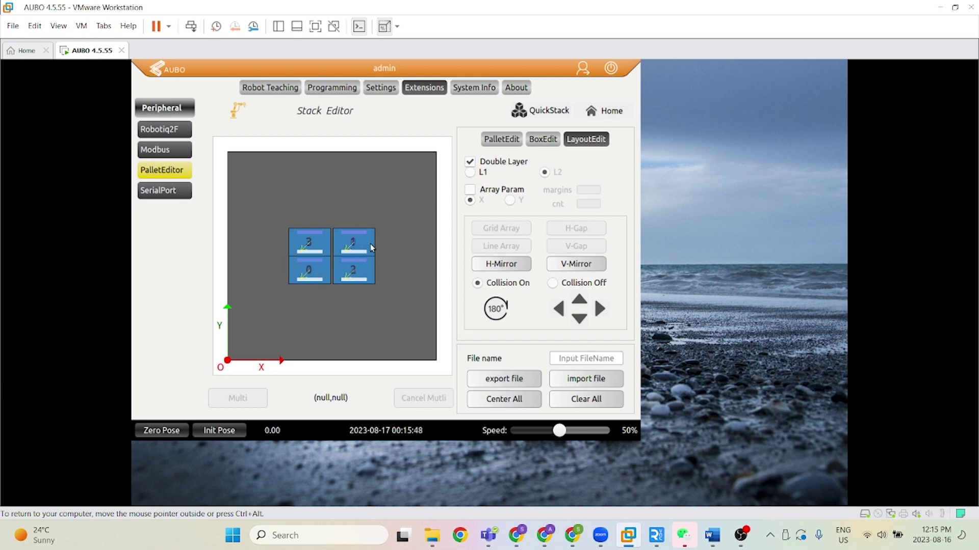
mouse_move(355, 263)
click(471, 168)
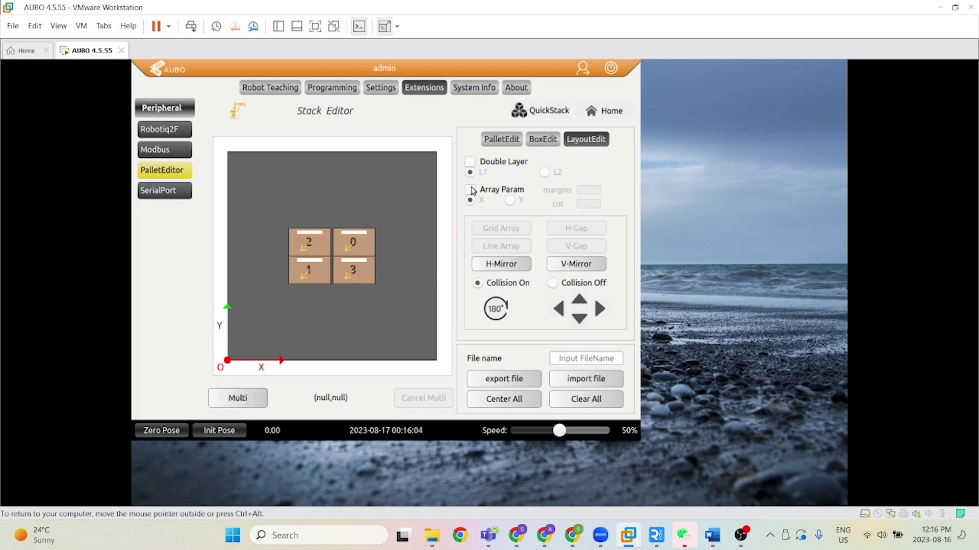
click(472, 191)
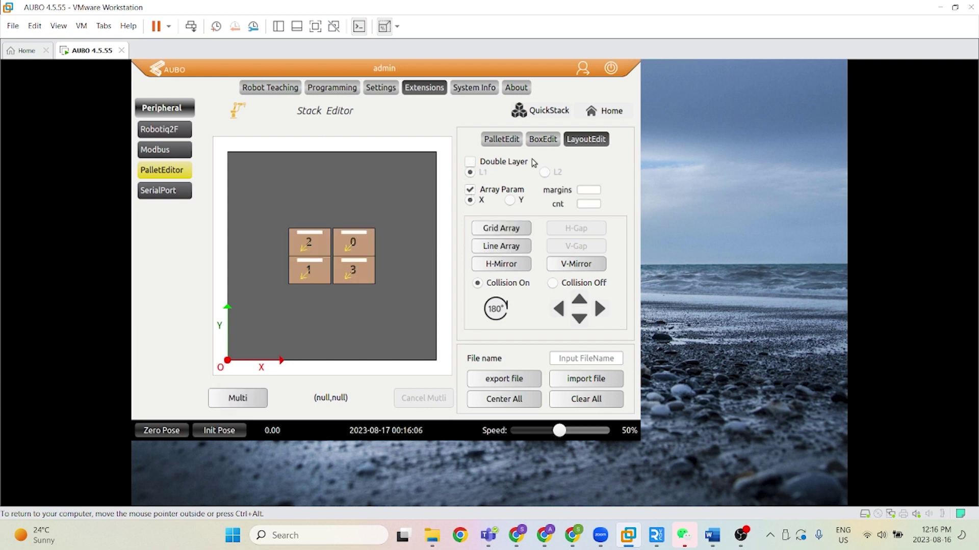
click(543, 139)
drag(368, 306, 357, 241)
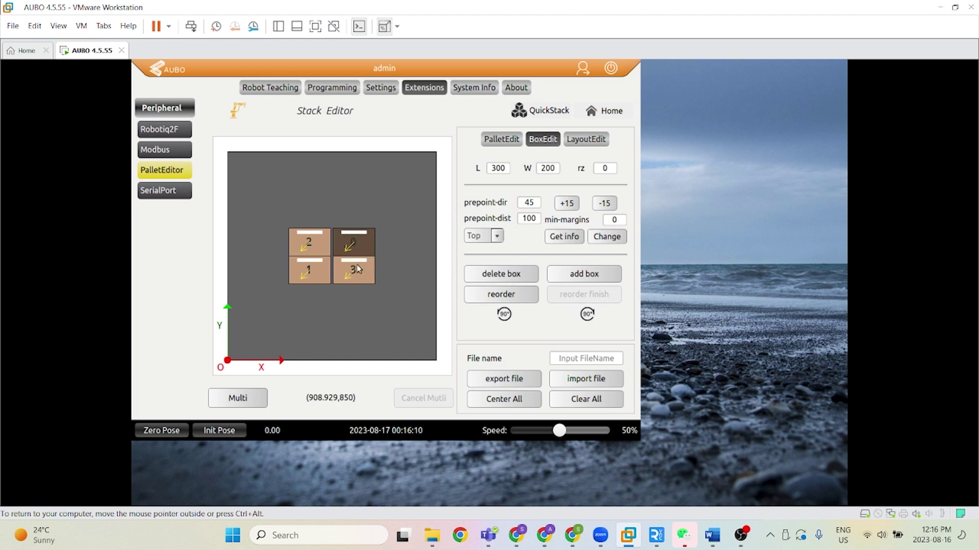
Step: Delete boxes 3, 2 and 1, and move box 0 to the pallet's bottom-left origin
click(357, 267)
click(508, 277)
click(351, 246)
click(311, 248)
click(509, 278)
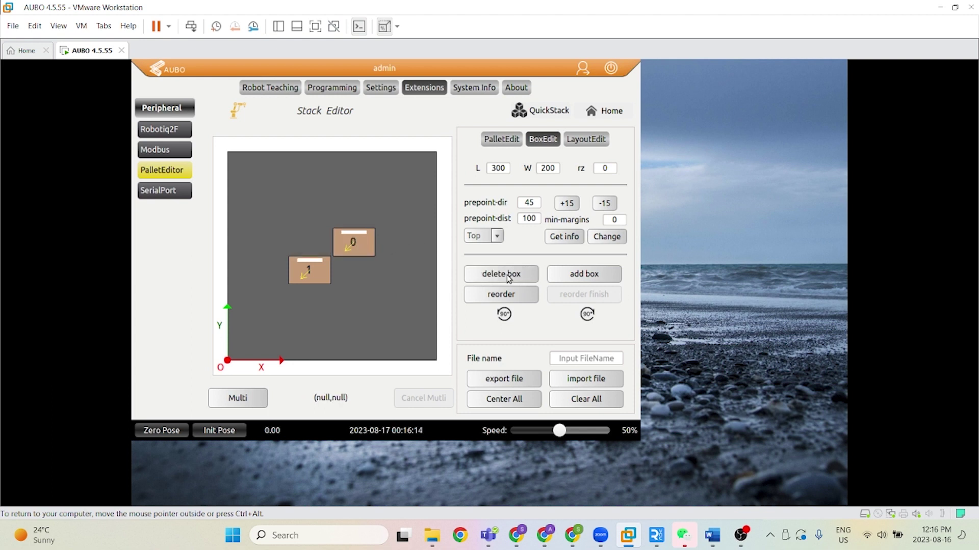
click(293, 278)
click(507, 276)
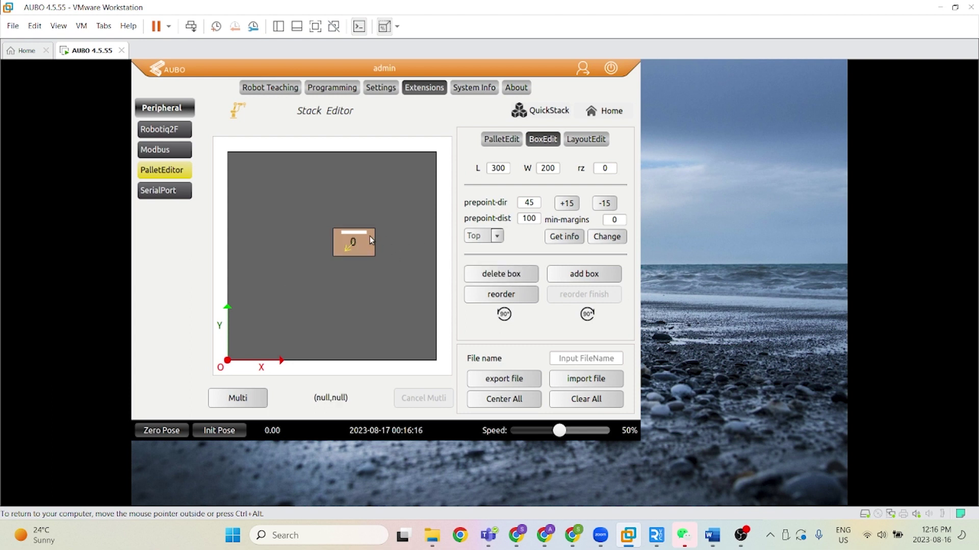
drag(365, 235, 259, 337)
click(582, 140)
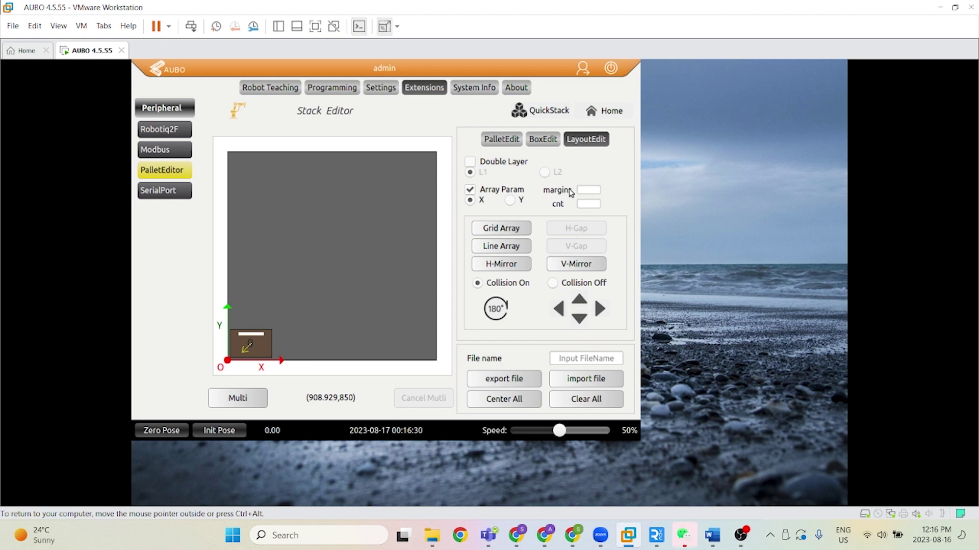
Step: Set array margins to 20 and cnt to 3, then Grid Array nine boxes numbered 0–8
click(585, 190)
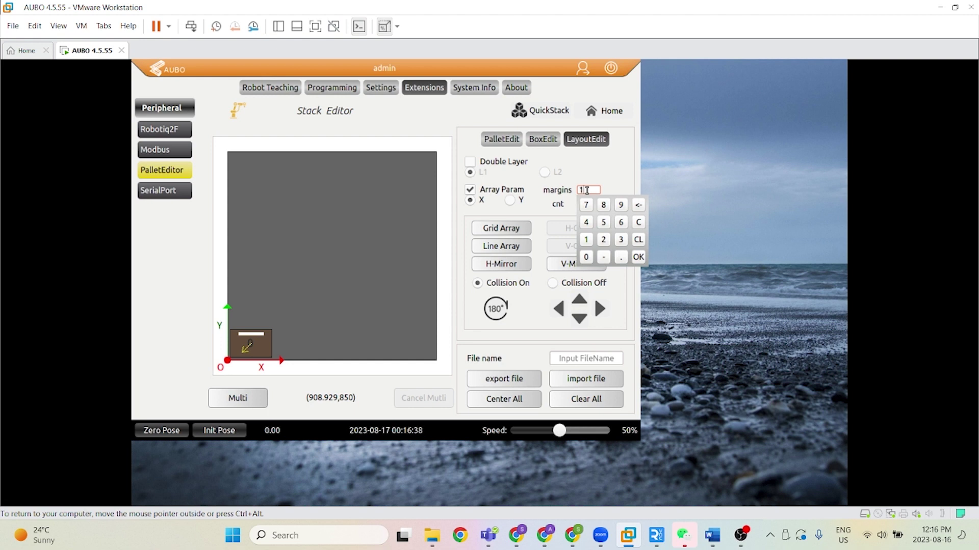
click(601, 174)
drag(597, 191, 545, 190)
key(BackSpace)
key(Return)
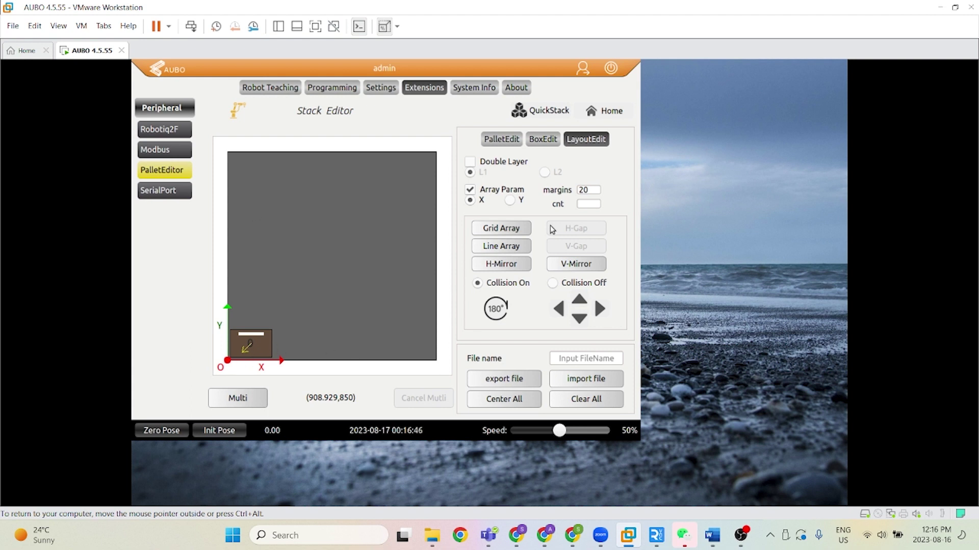
click(589, 204)
text(3)
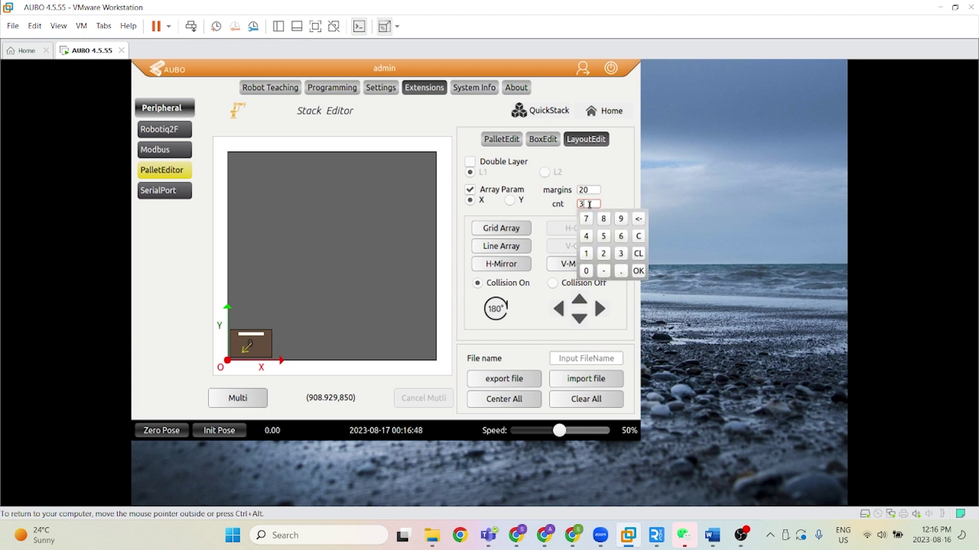
key(Return)
click(514, 231)
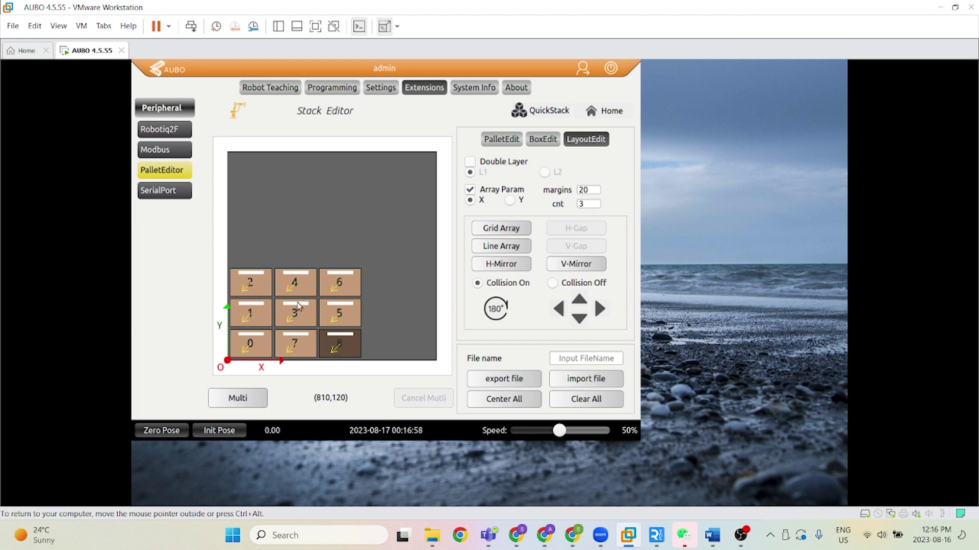
click(402, 253)
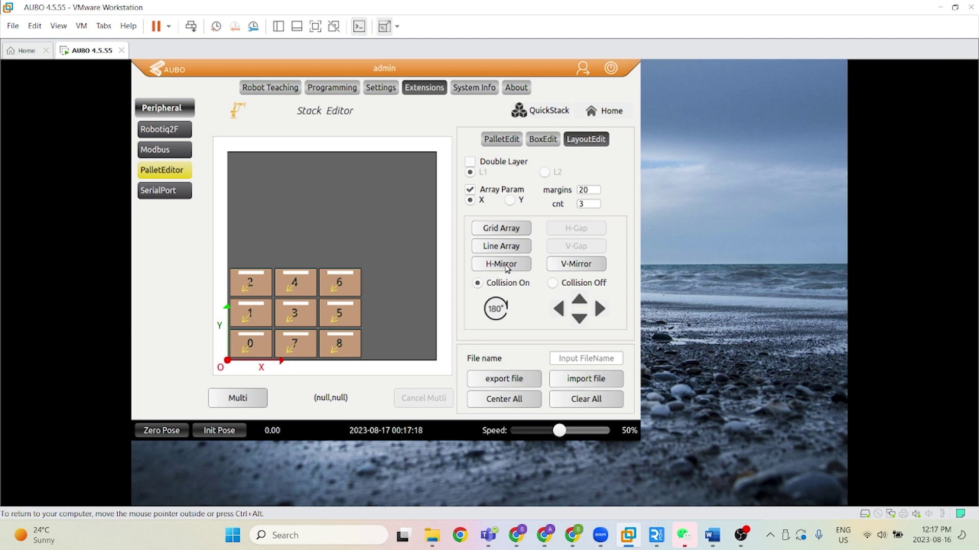
Step: Try V-Mirror and H-Mirror on the grid, then rotate it 180° twice
click(510, 269)
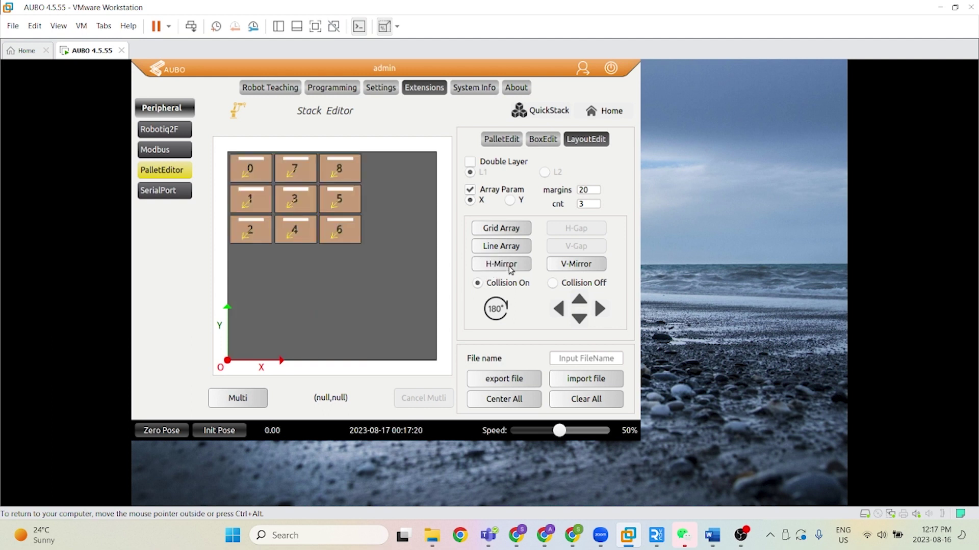
click(527, 266)
click(569, 266)
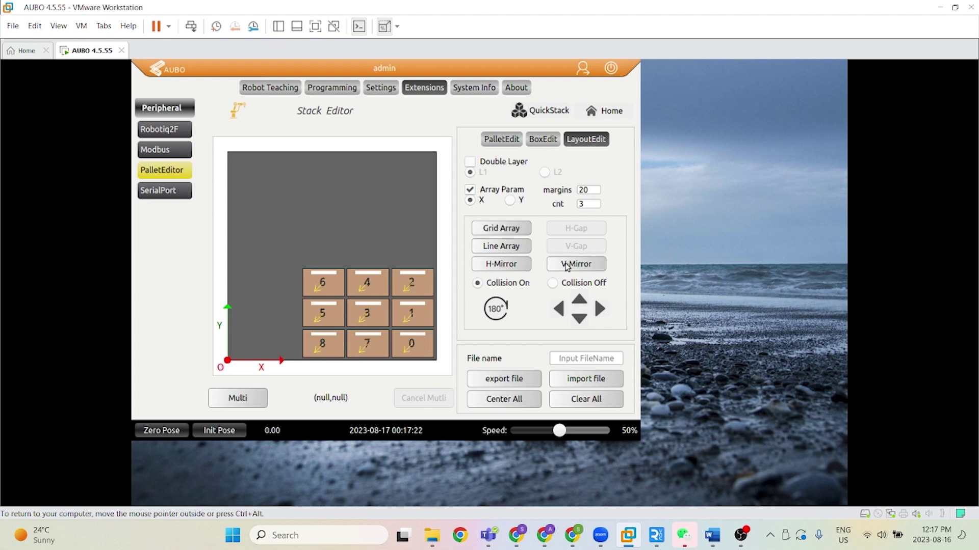
click(515, 266)
click(523, 267)
click(563, 266)
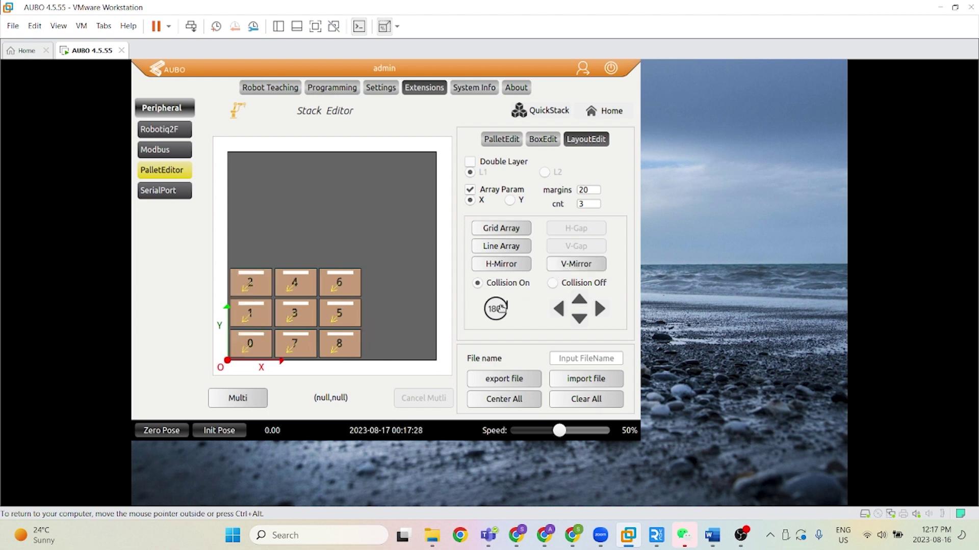
click(501, 309)
click(502, 309)
Step: Nudge box 2 right four steps and back left five with the arrow buttons
click(356, 289)
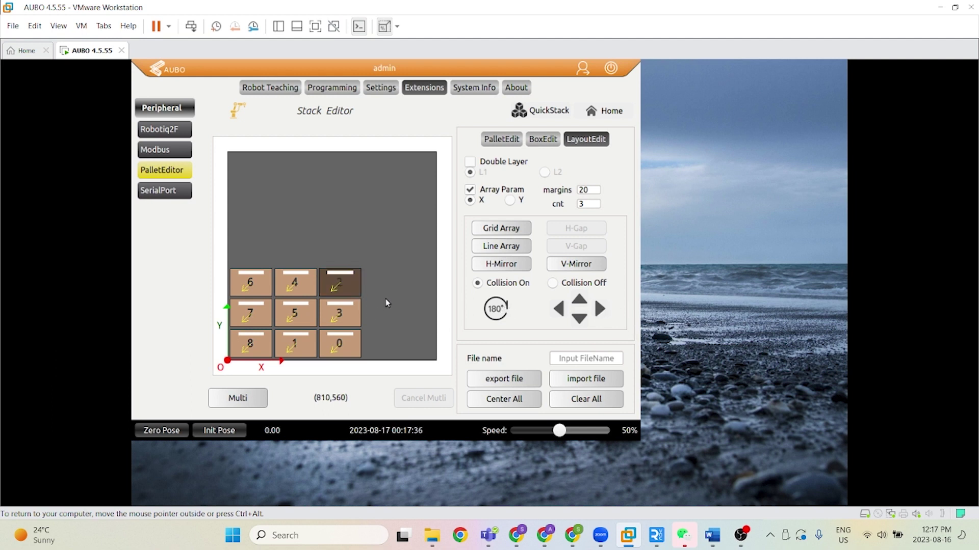
click(600, 309)
click(600, 309)
click(600, 309)
click(600, 309)
click(559, 309)
click(560, 309)
click(559, 309)
click(559, 309)
click(558, 309)
click(401, 304)
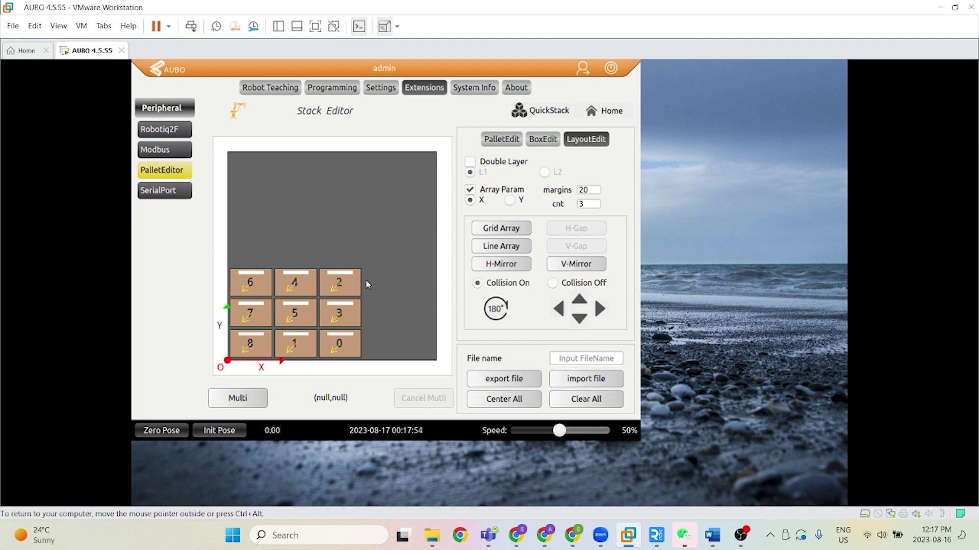
click(353, 278)
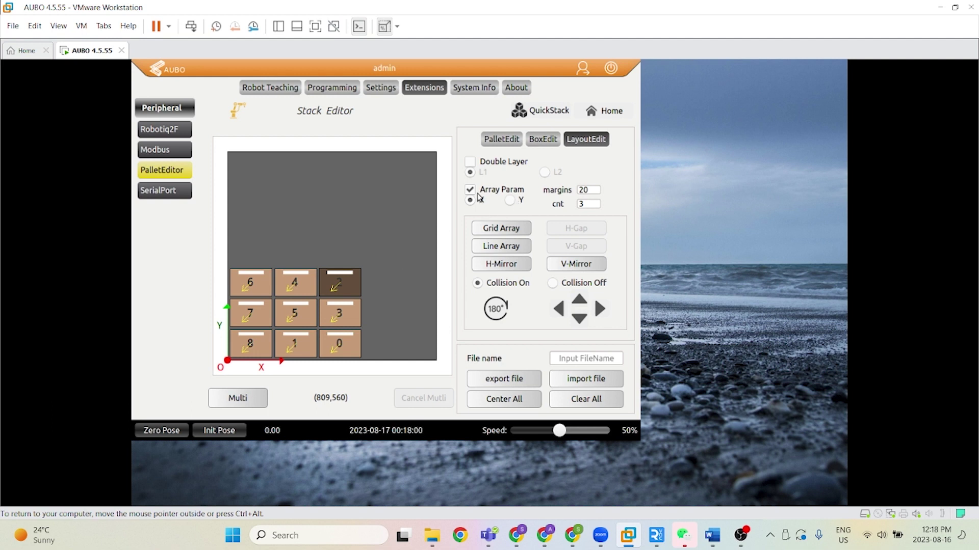
Step: Set the array direction to Y and array margins to 40
click(511, 202)
click(587, 190)
click(596, 186)
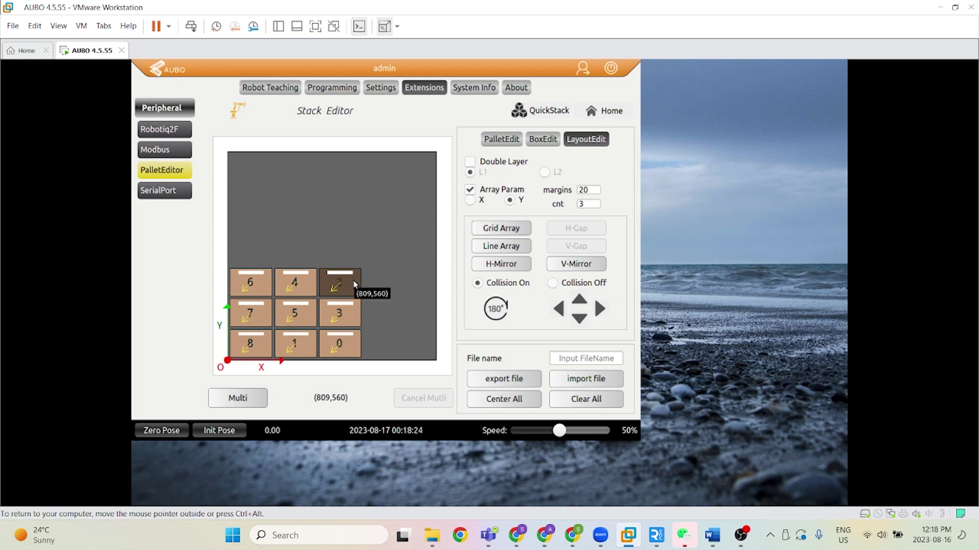
drag(593, 194, 574, 190)
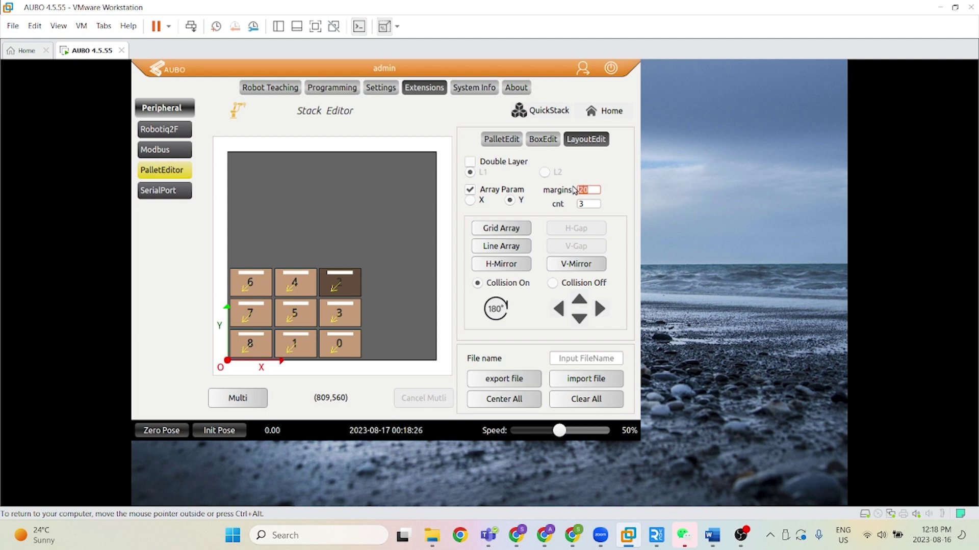
text(40)
click(582, 180)
Step: Line Array from box 2, then arrange boxes 9, 10 and 11 in a row above the grid
click(507, 245)
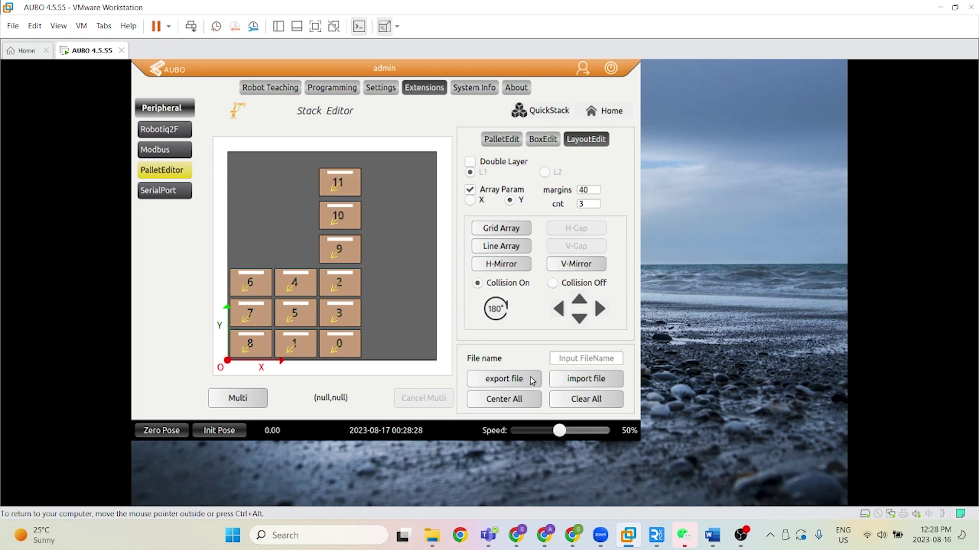
drag(350, 252, 279, 216)
drag(340, 218, 325, 218)
drag(340, 186, 400, 215)
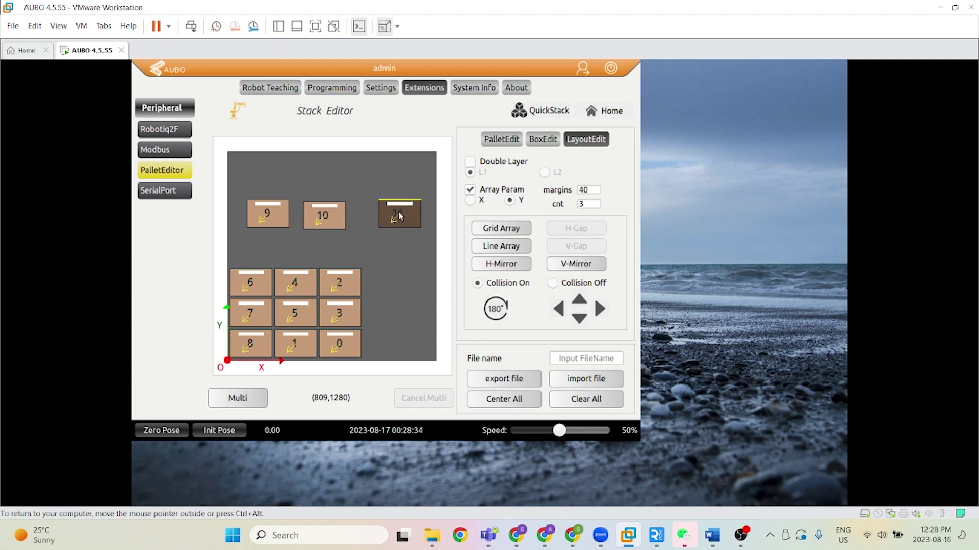
click(411, 247)
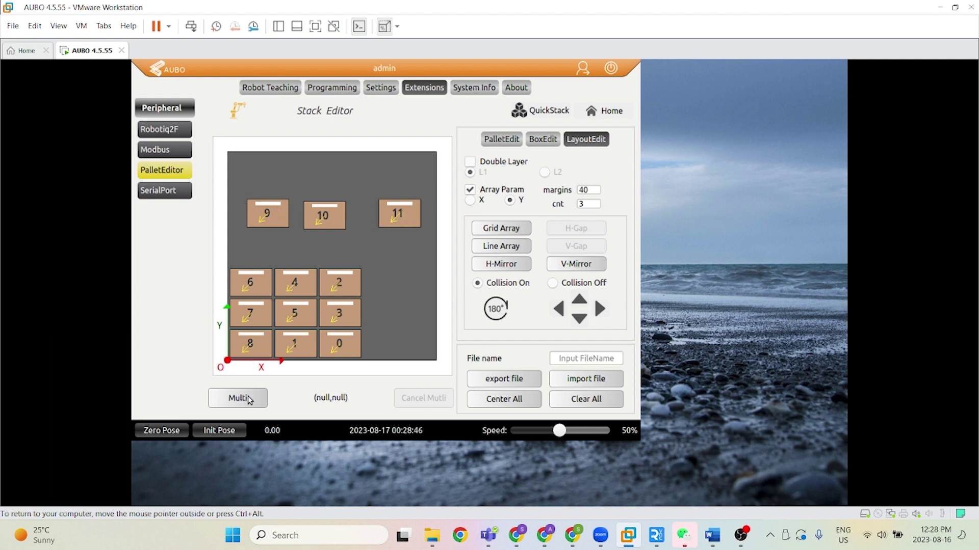
Step: Multi-select boxes 9, 10 and 11 and space them evenly with H-Gap
click(249, 397)
click(279, 219)
click(332, 223)
click(386, 218)
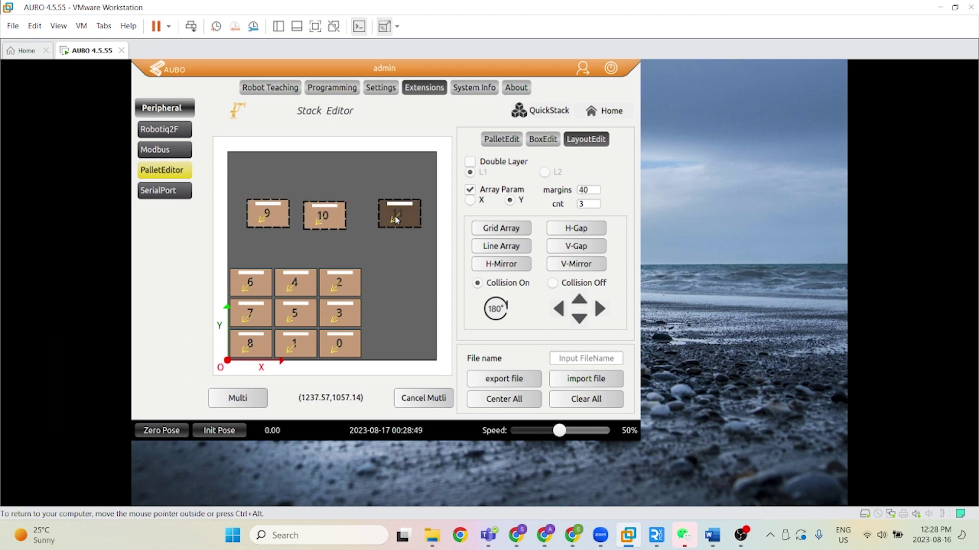
click(582, 231)
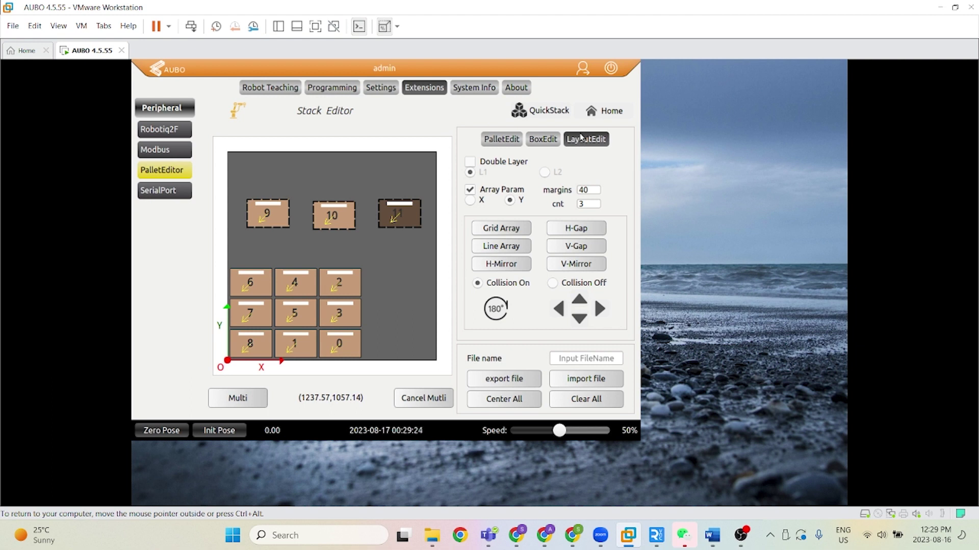
click(421, 400)
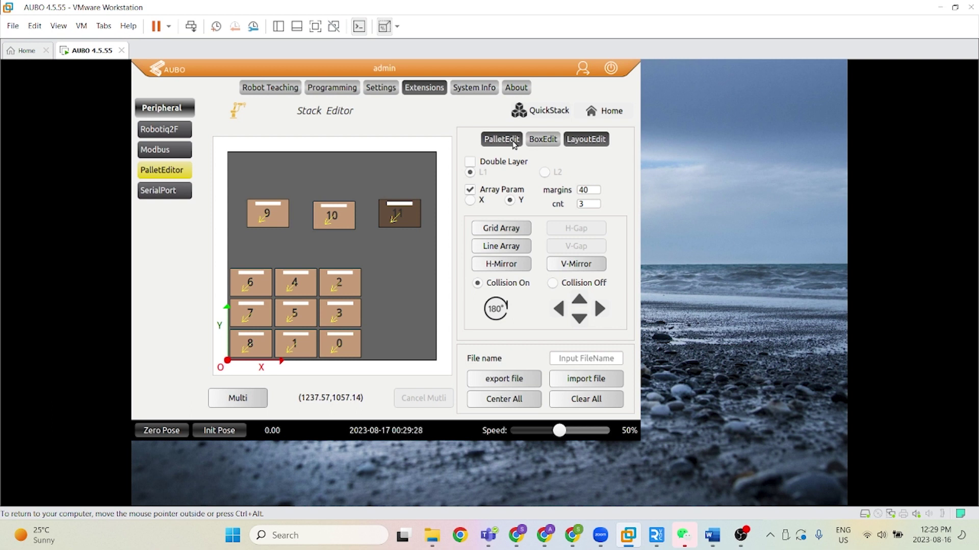
Step: Clear all twelve boxes, add an empty pallet, and bring up QuickStack
click(516, 145)
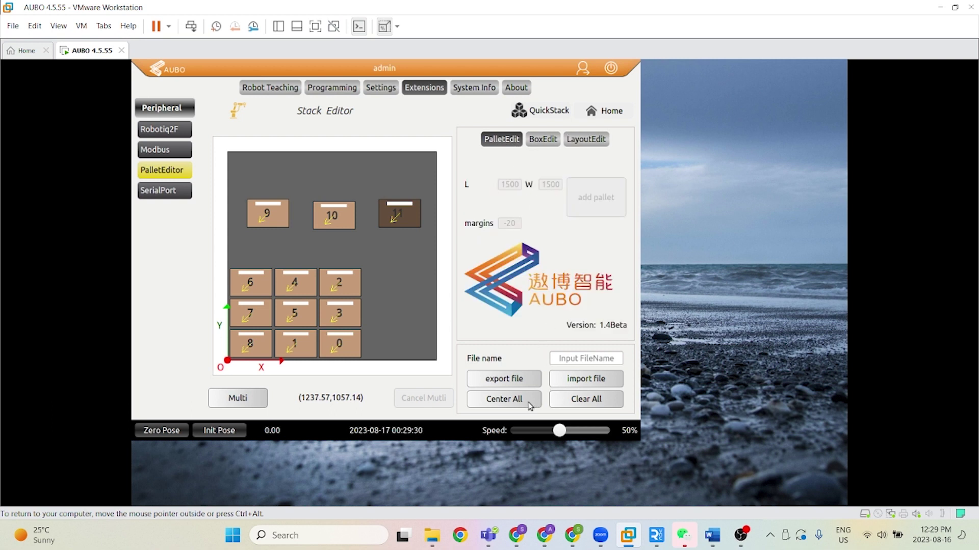
click(596, 402)
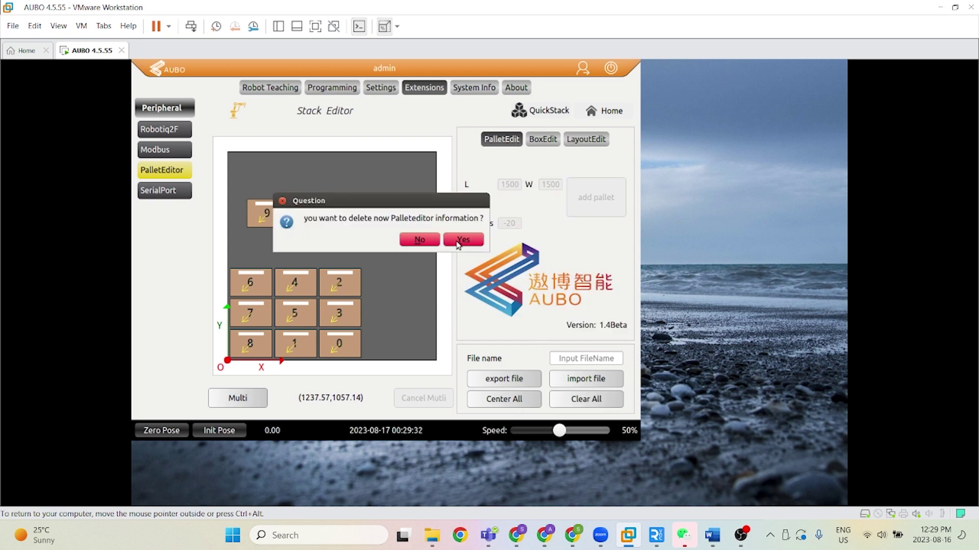
click(457, 241)
click(519, 224)
click(591, 196)
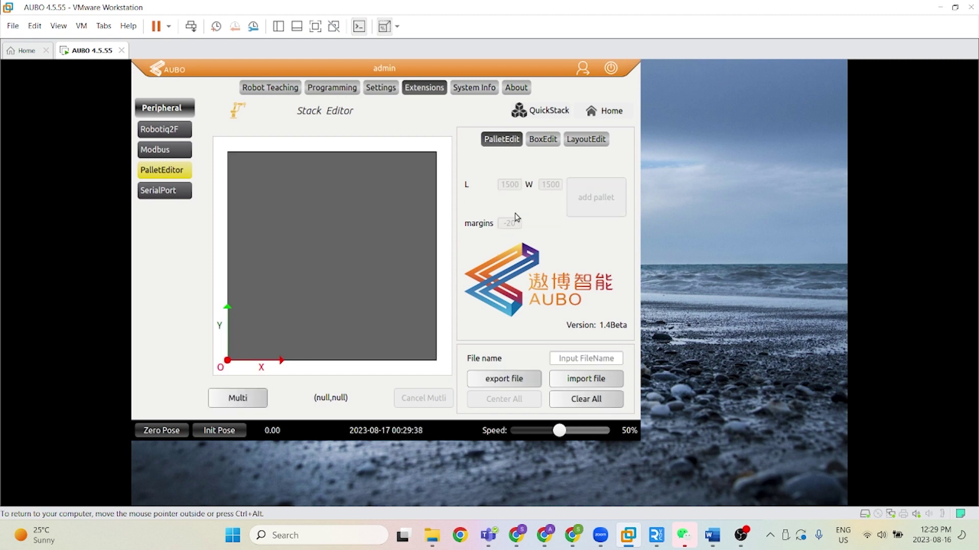
click(544, 112)
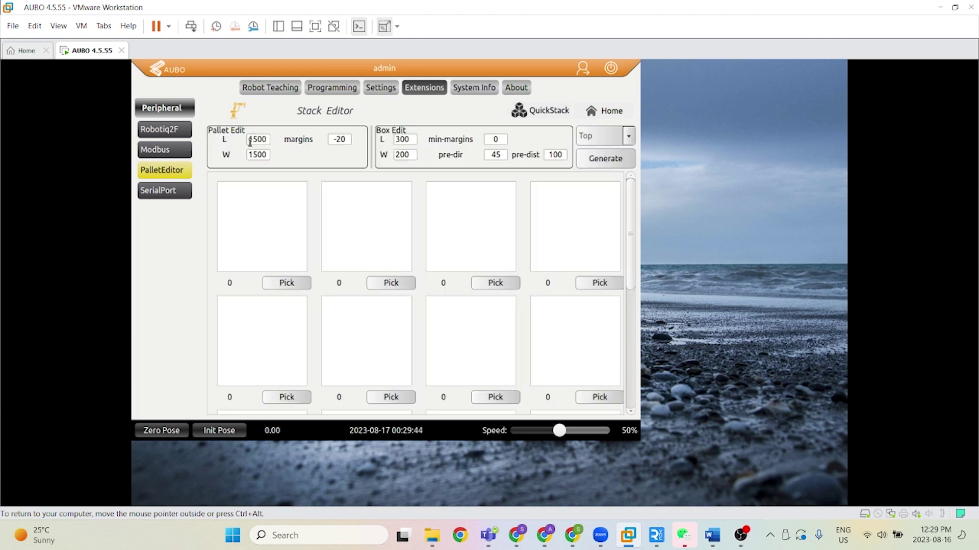
Step: Generate QuickStack layouts for 300×200 boxes, the best fitting 32 boxes on the 1500×1500 pallet
click(593, 114)
click(521, 110)
click(411, 140)
drag(412, 139, 393, 139)
click(595, 161)
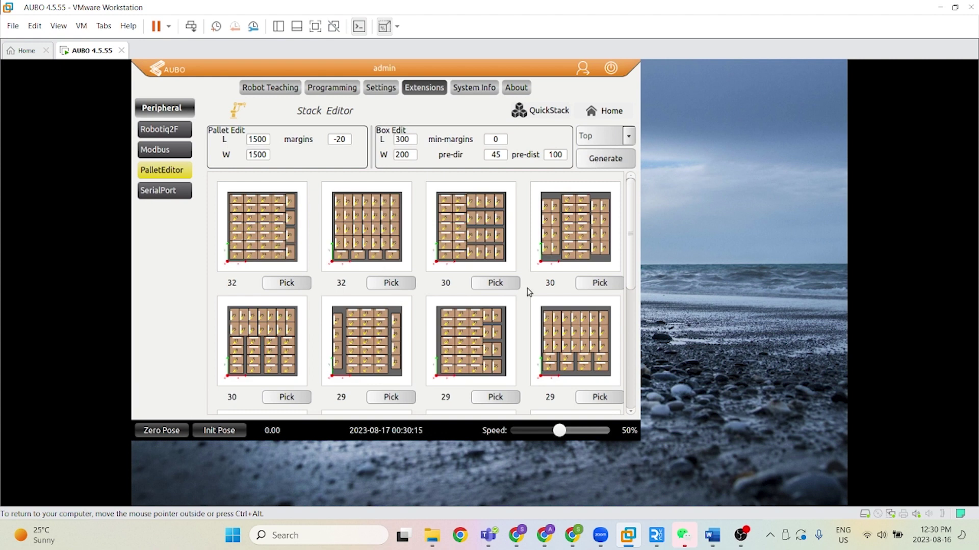
scroll(528, 291, down, 2)
scroll(528, 291, up, 2)
scroll(470, 330, down, 3)
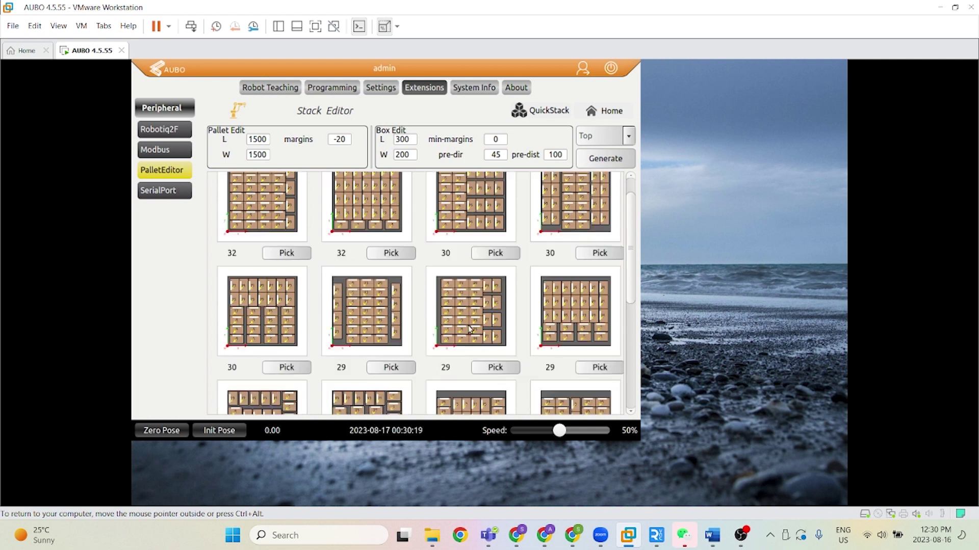
scroll(581, 352, up, 3)
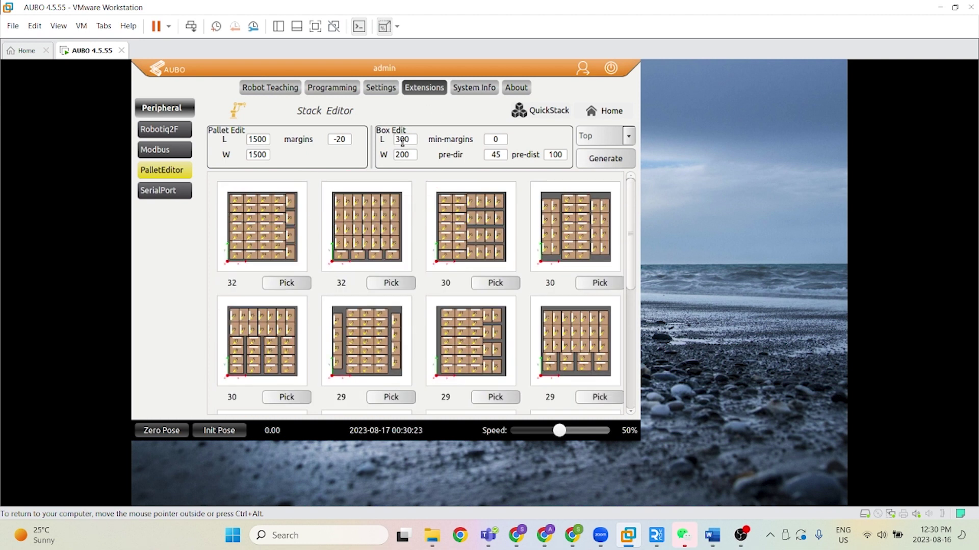
Step: Set box width to 300 and min-margins to 20, regenerating layouts after each change
drag(412, 154, 388, 145)
text(300)
click(599, 166)
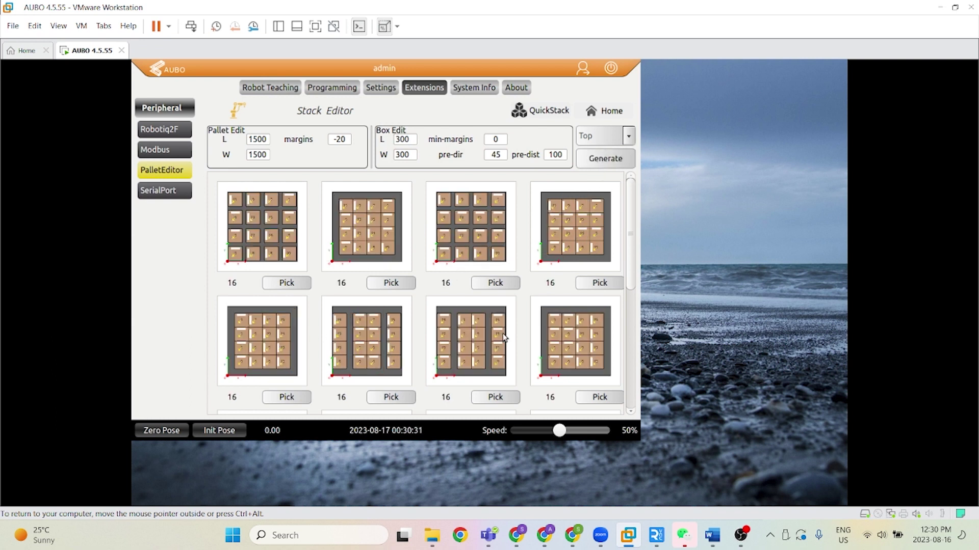
click(497, 139)
text(20)
click(590, 163)
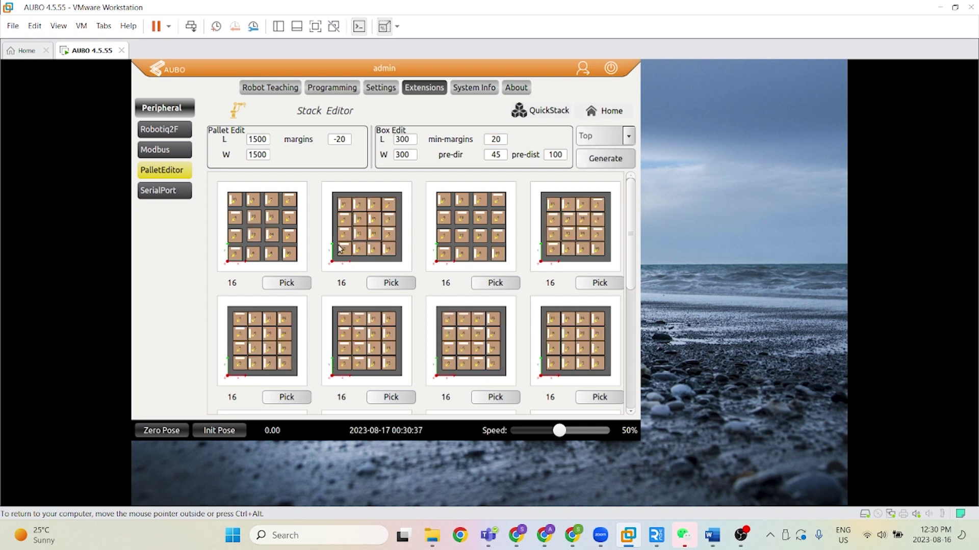
Step: Set pallet margins to 20 and regenerate, reviewing the resulting 16-box layouts
click(339, 140)
click(329, 155)
click(339, 139)
text(20)
click(602, 160)
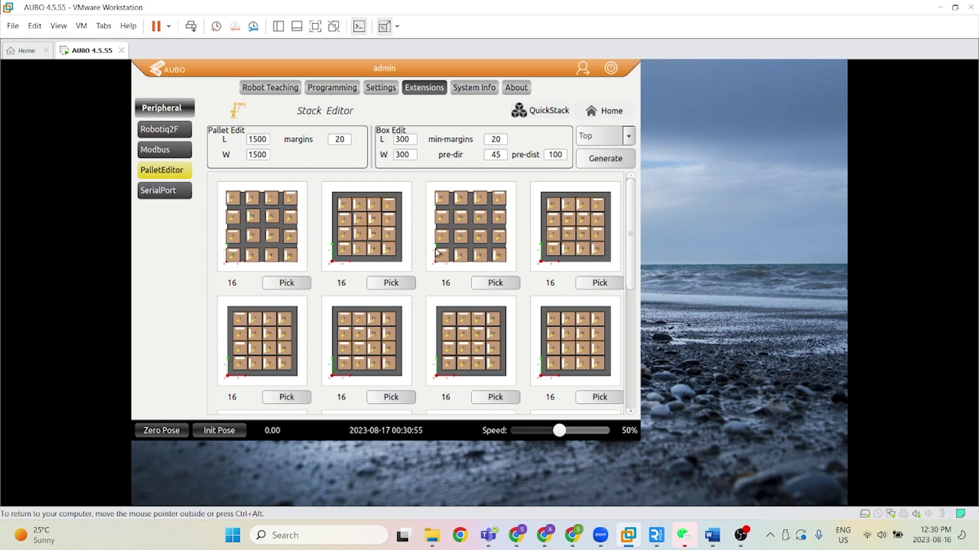
scroll(455, 250, down, 1)
scroll(455, 250, down, 2)
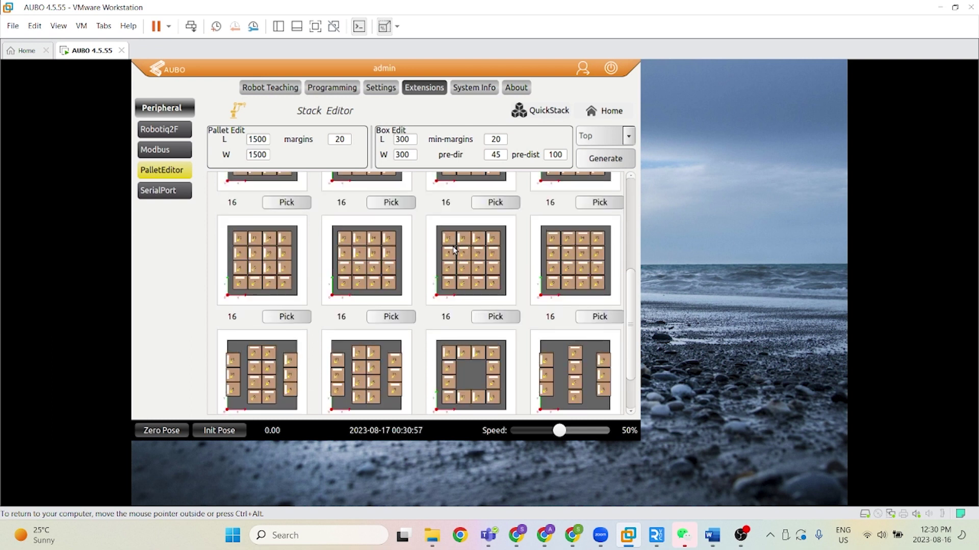
scroll(455, 249, up, 3)
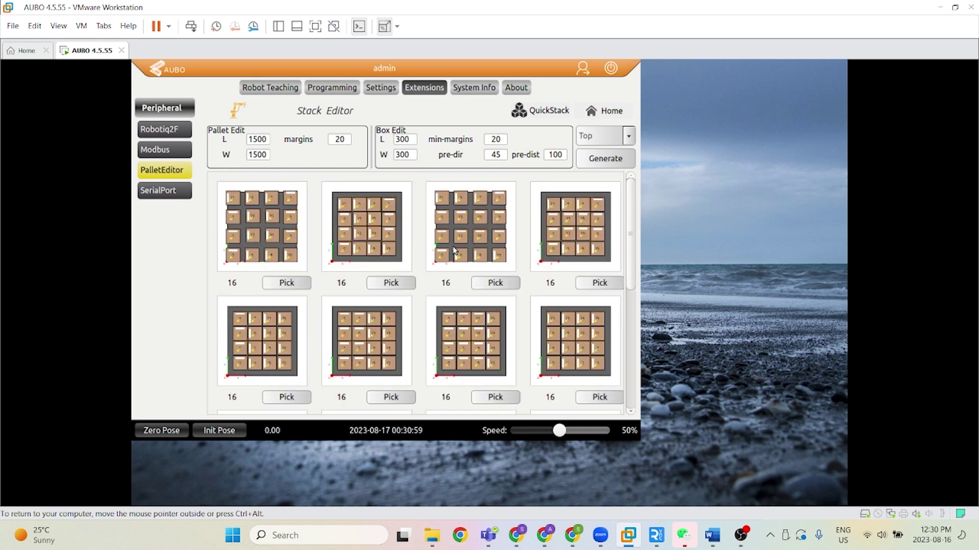
Step: Pick the fourth 16-box layout and review its LayoutEdit, BoxEdit and PalletEdit settings
click(600, 283)
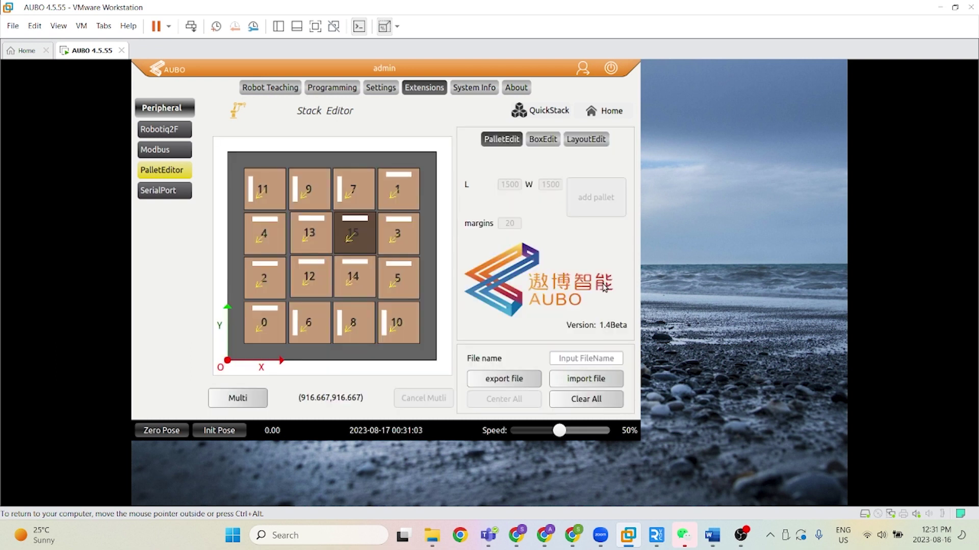
click(581, 141)
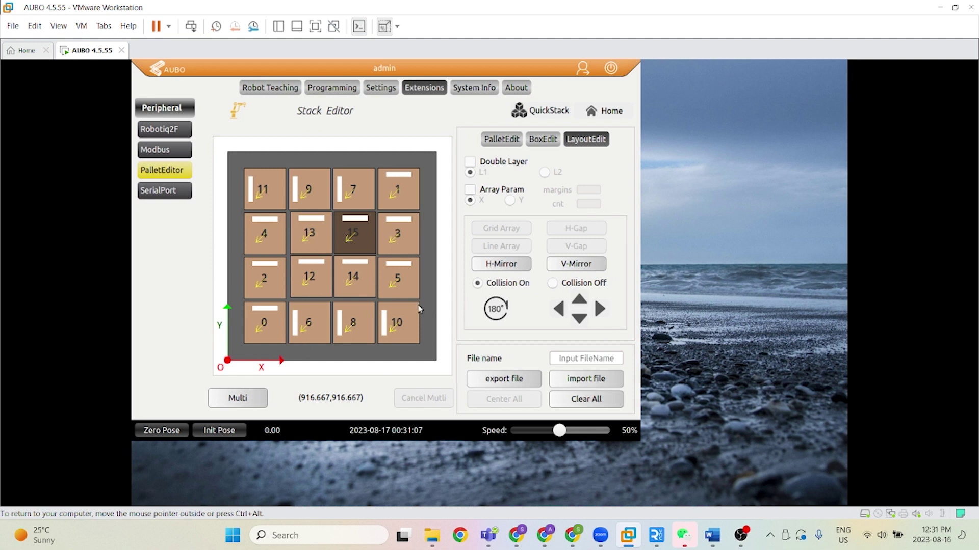
click(505, 139)
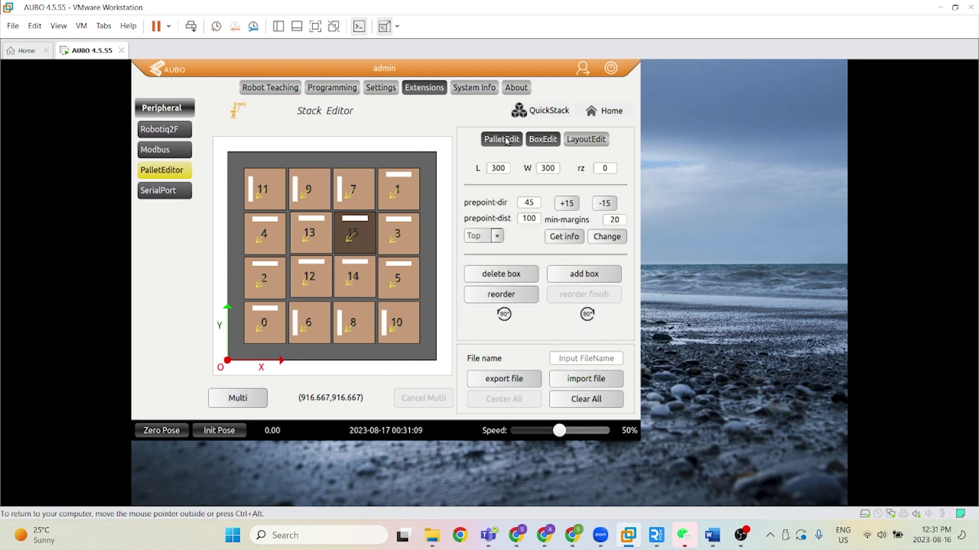
click(506, 141)
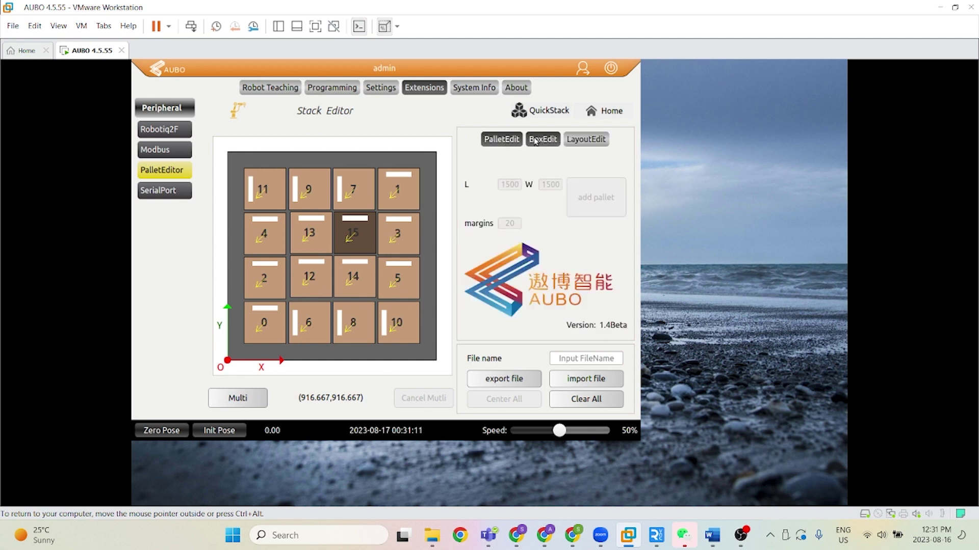
click(594, 357)
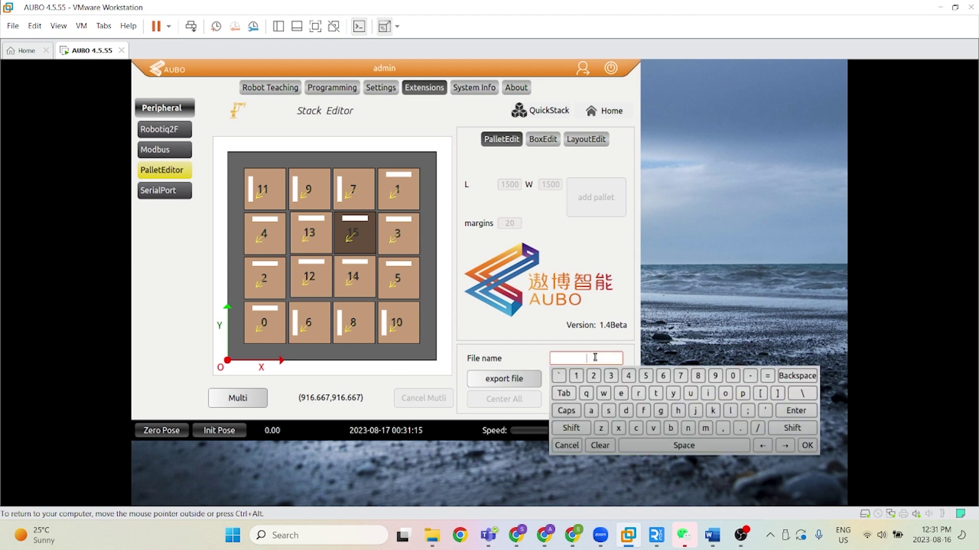
Step: Name the file 'demo' and export the 4×4 layout as a profile
text(demo)
click(536, 334)
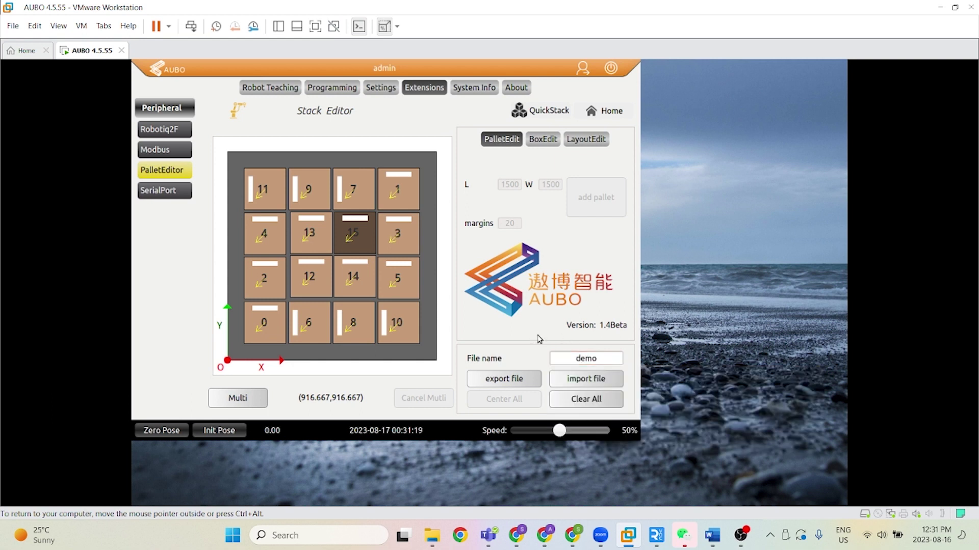
click(520, 379)
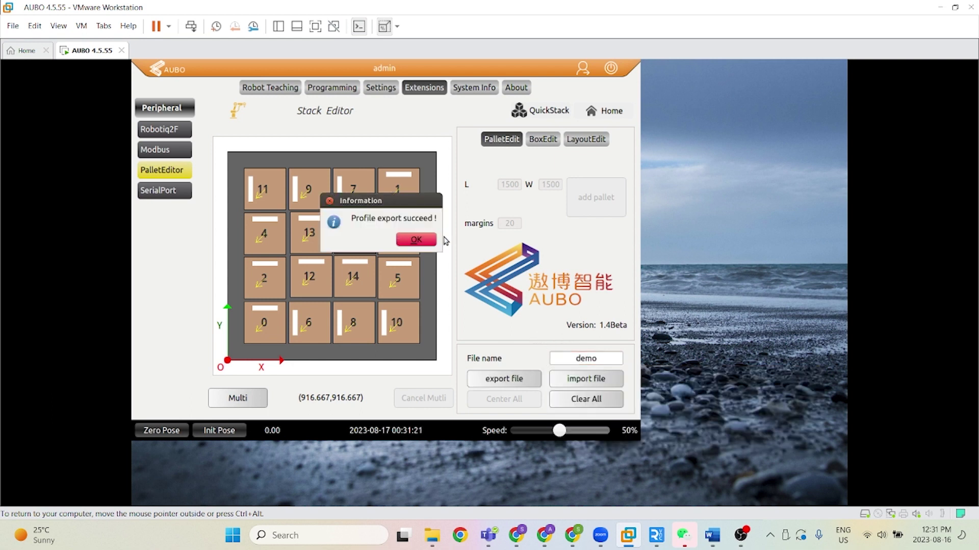
click(418, 244)
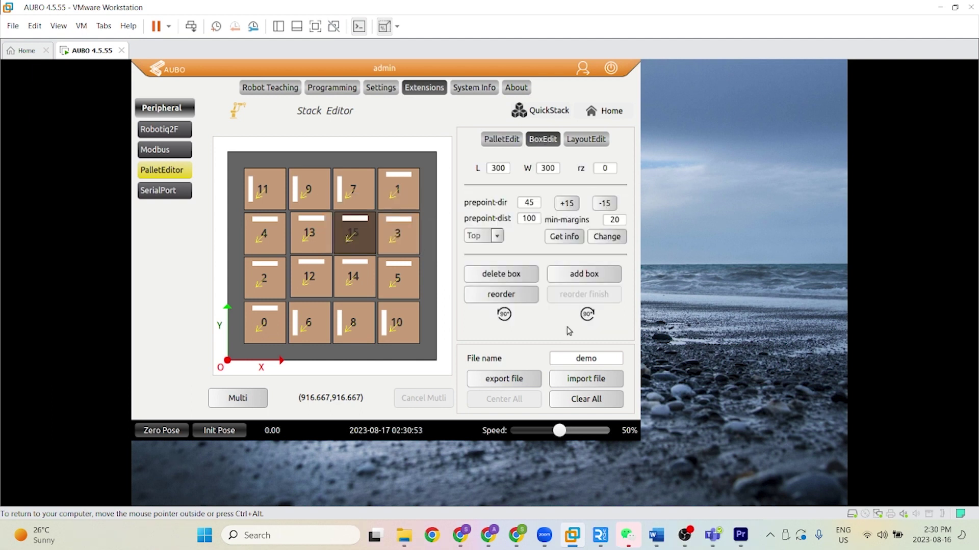
Step: Nudge boxes 3 and 5 slightly right, then start exporting the profile
click(401, 238)
drag(410, 240, 414, 222)
drag(407, 284, 417, 281)
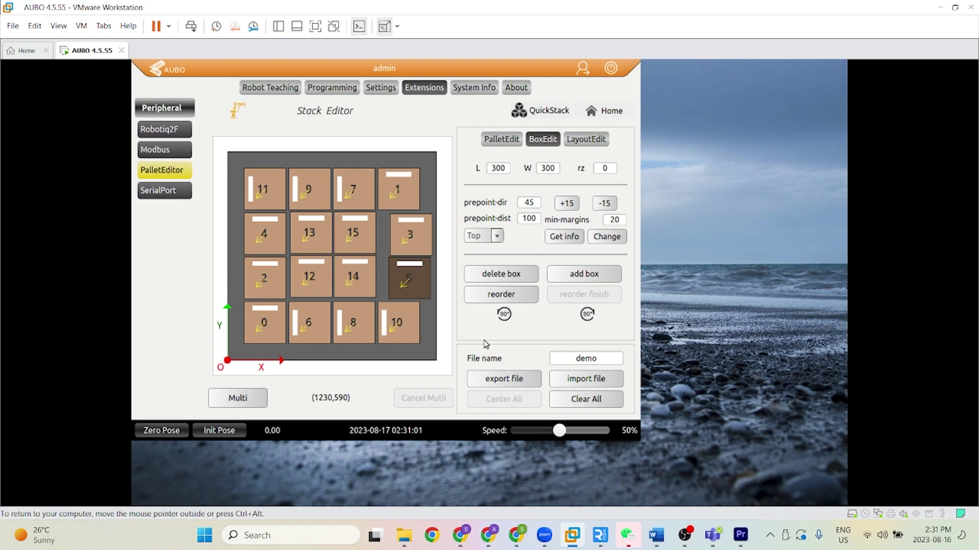
click(513, 380)
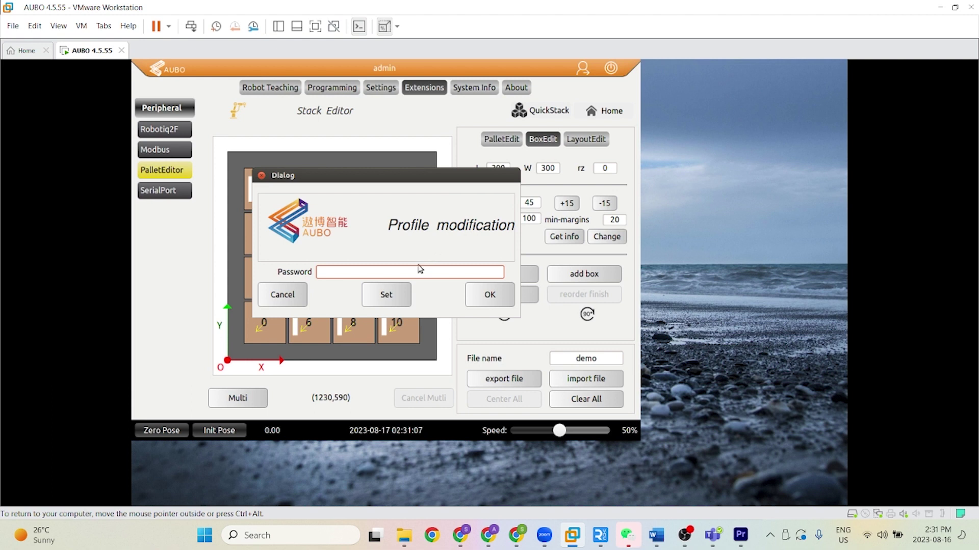
Step: Verify the current profile password and set a new profile password
click(390, 296)
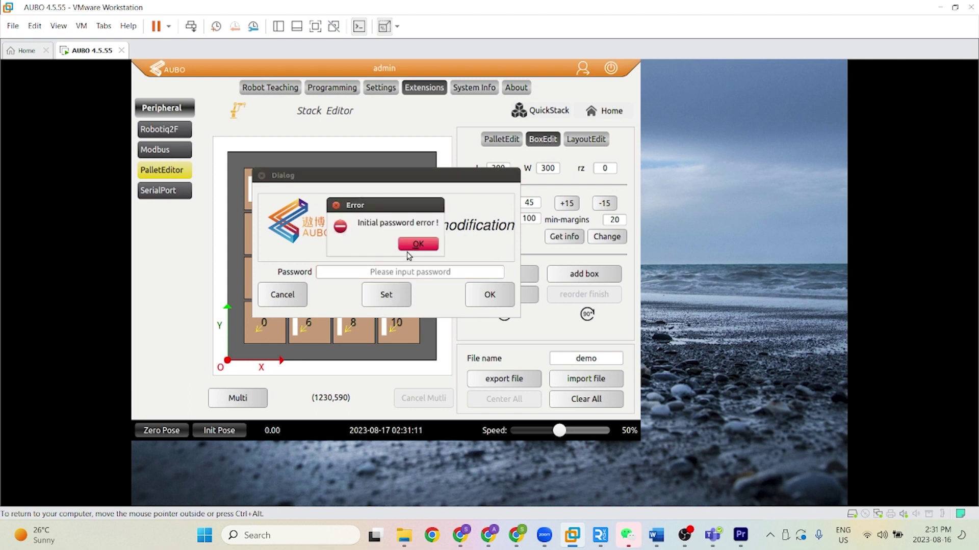
click(412, 250)
click(409, 270)
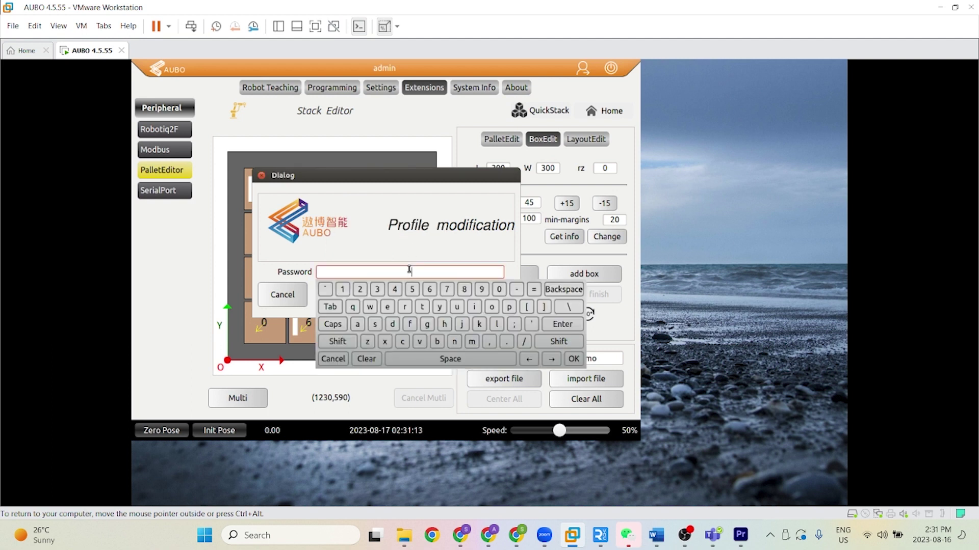
text(•••••)
click(568, 324)
click(388, 297)
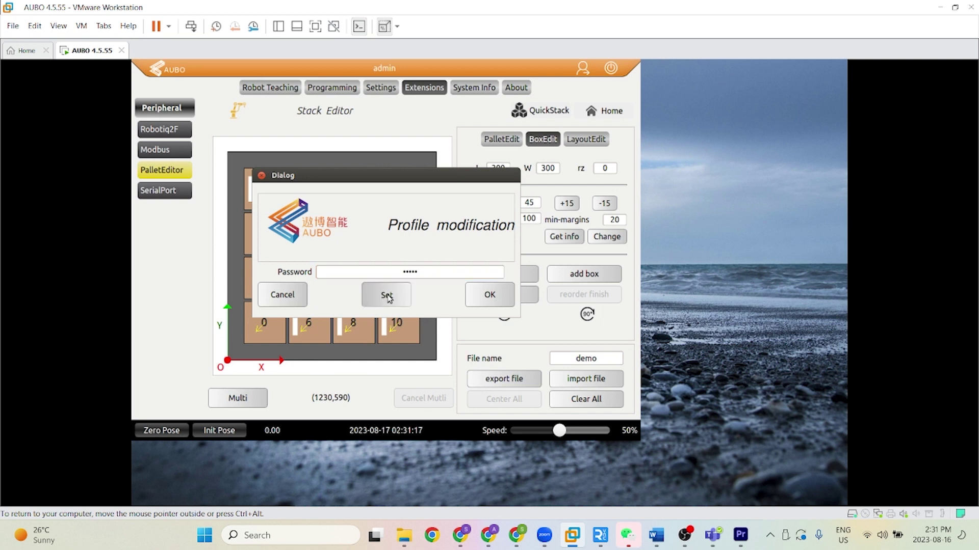
click(425, 274)
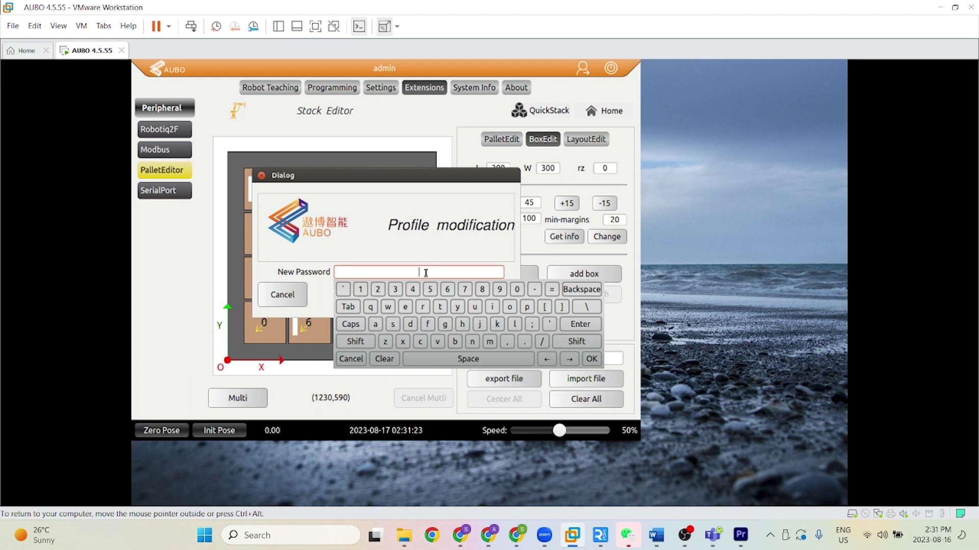
text(123)
click(591, 358)
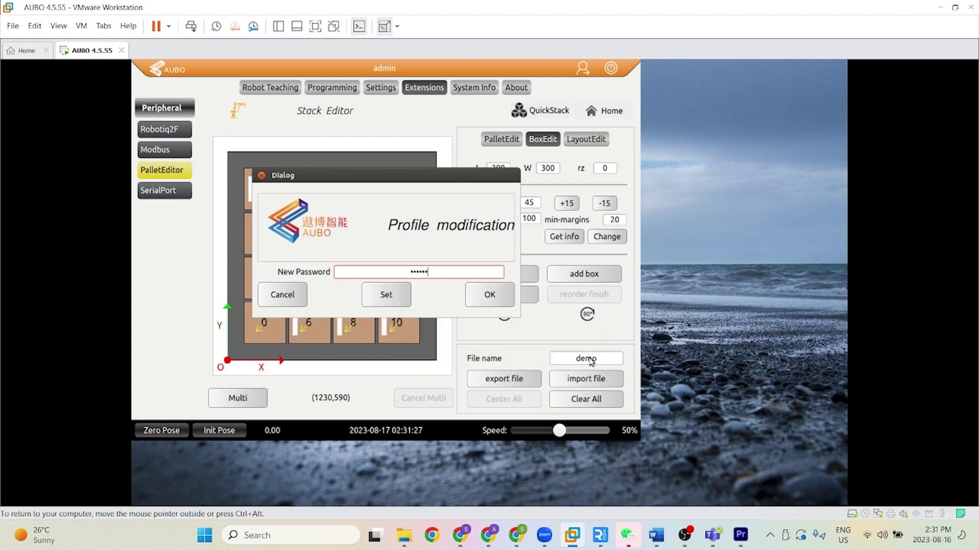
click(394, 298)
click(419, 246)
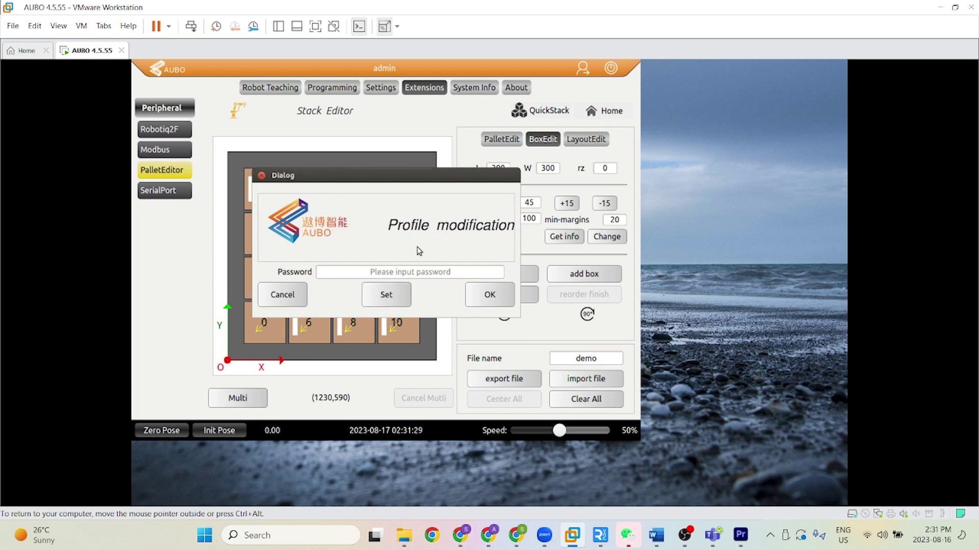
Step: Export the layout with the password, overwriting the existing demo file
click(459, 273)
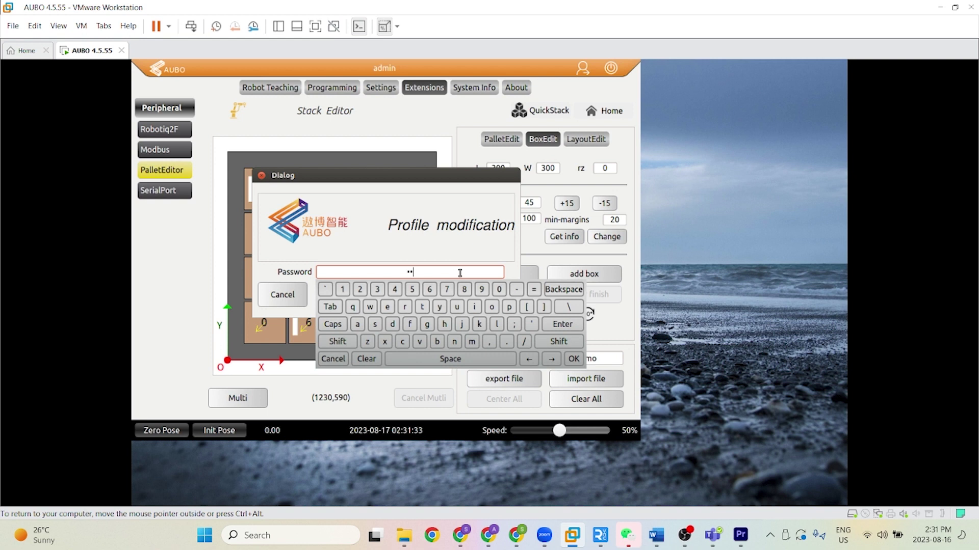
click(573, 359)
click(489, 298)
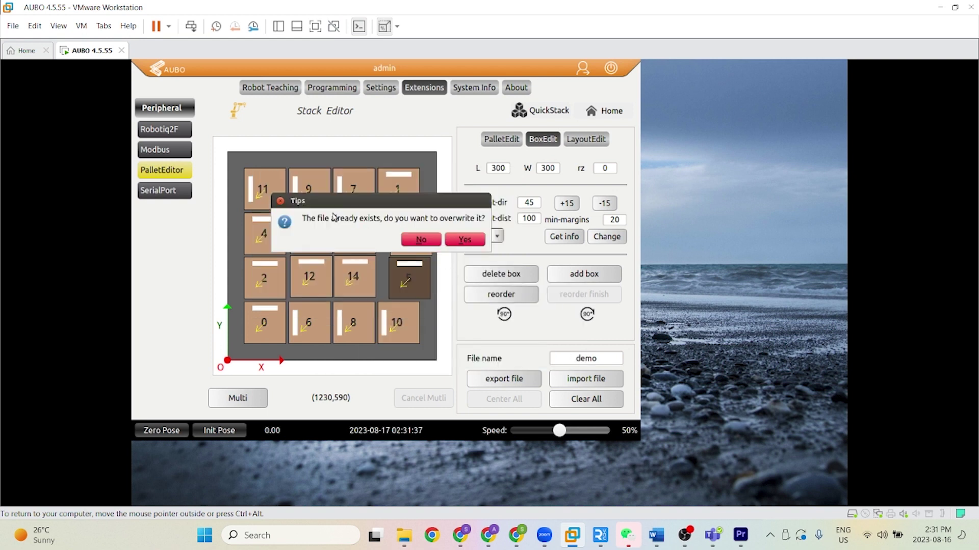
click(471, 241)
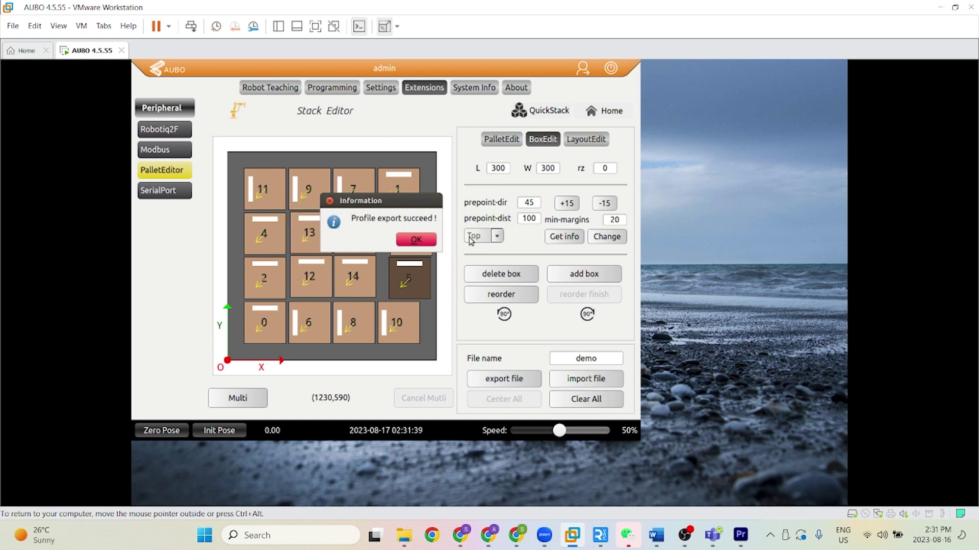
click(419, 241)
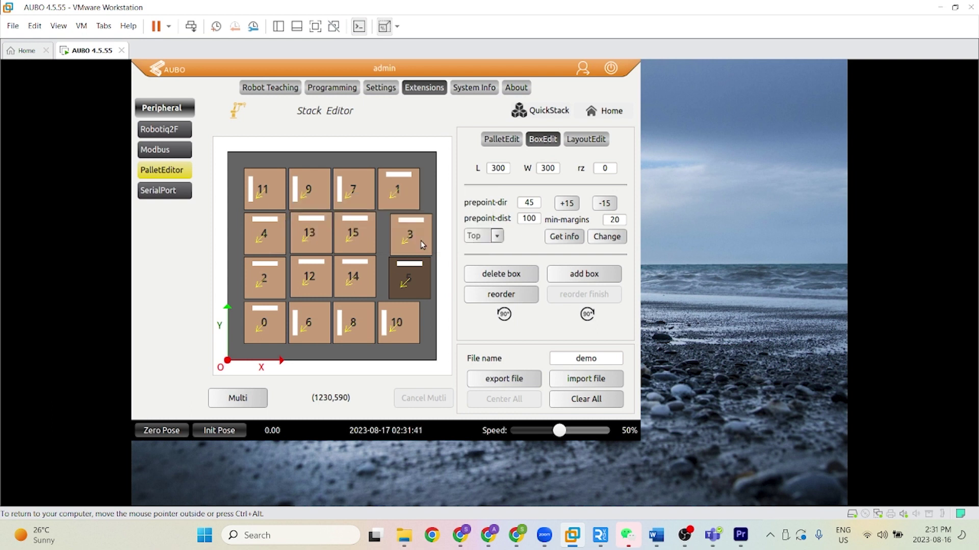
Step: Move box 3 back into line with its column and re-export, overwriting demo
drag(423, 253, 400, 274)
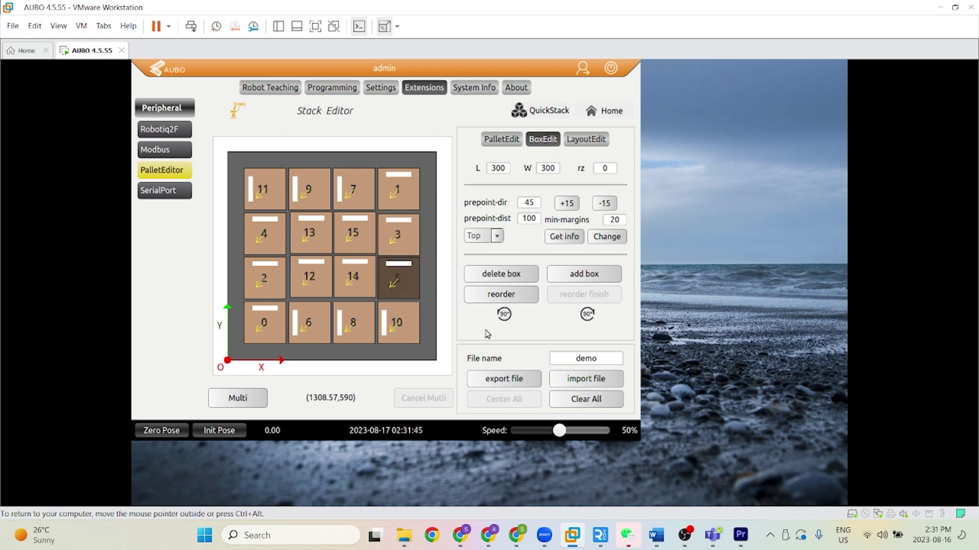
click(502, 382)
click(450, 274)
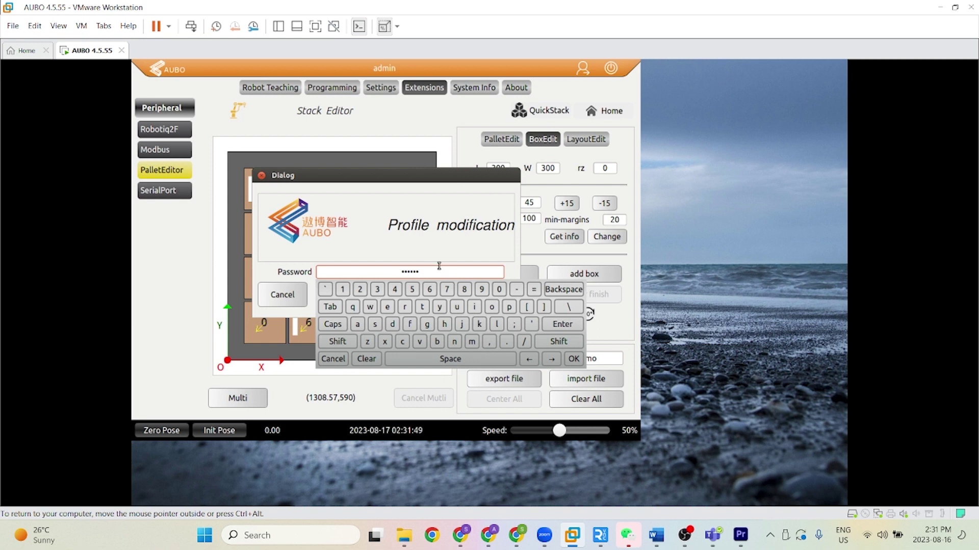
click(574, 359)
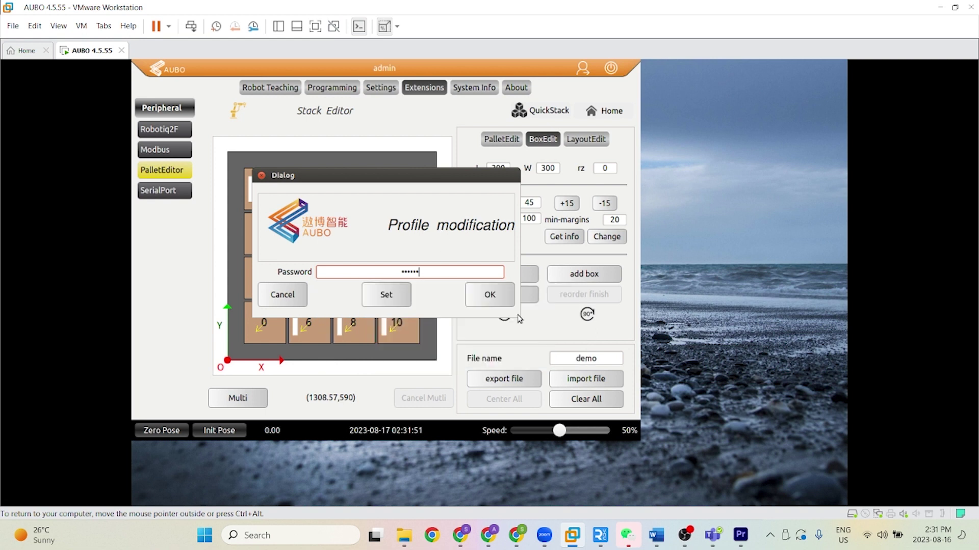
click(496, 298)
click(473, 242)
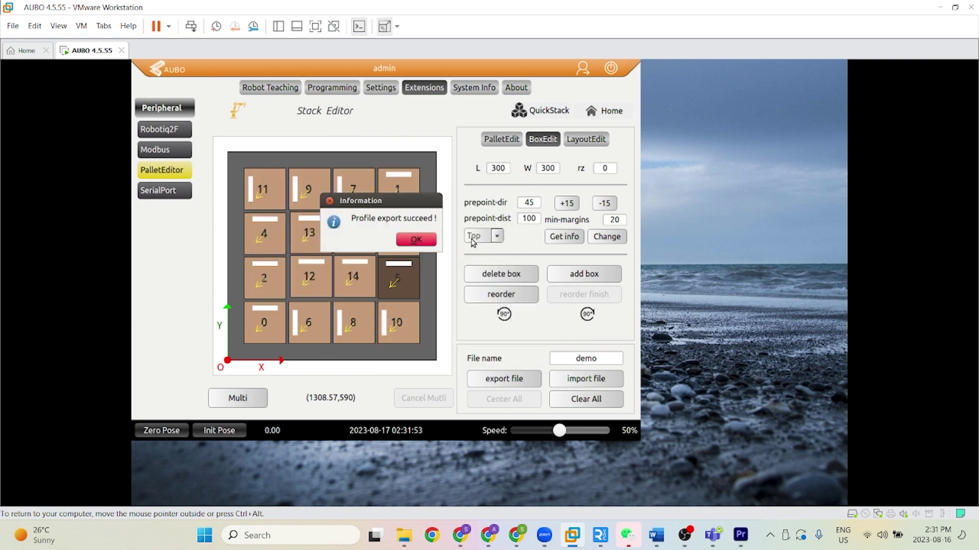
click(416, 240)
Step: Start another export and begin entering the profile password
click(498, 381)
click(399, 290)
click(419, 245)
click(406, 272)
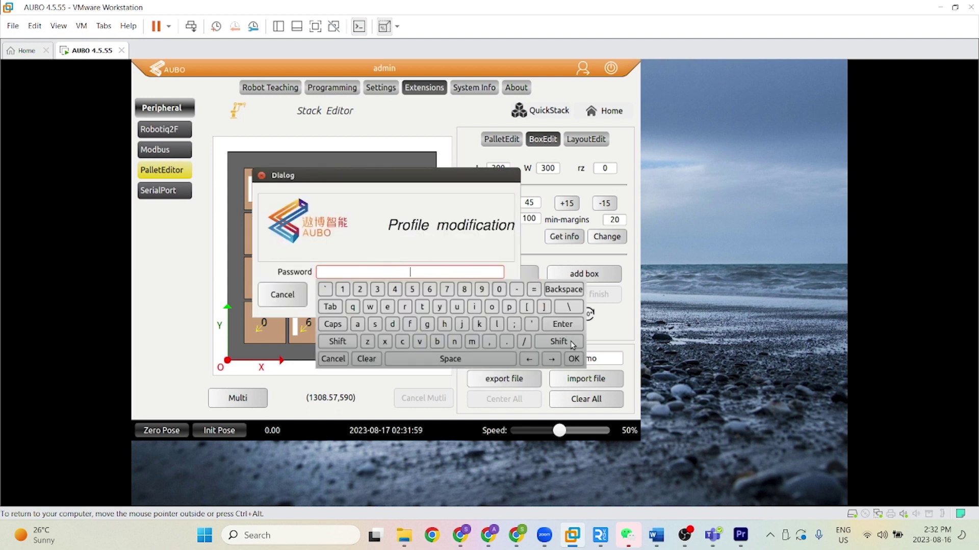
Step: Cancel the password prompt and start an import, agreeing to replace the current layout
click(574, 359)
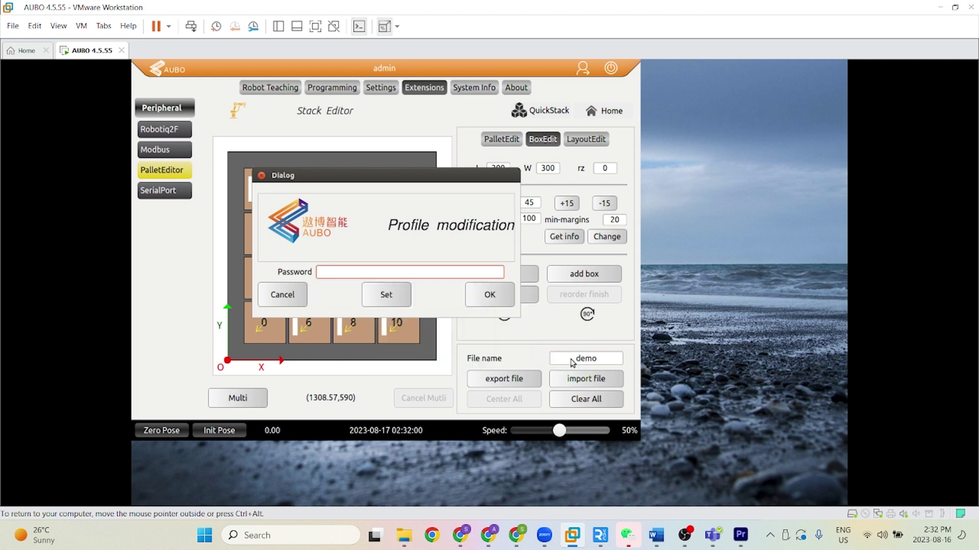
click(262, 177)
click(581, 383)
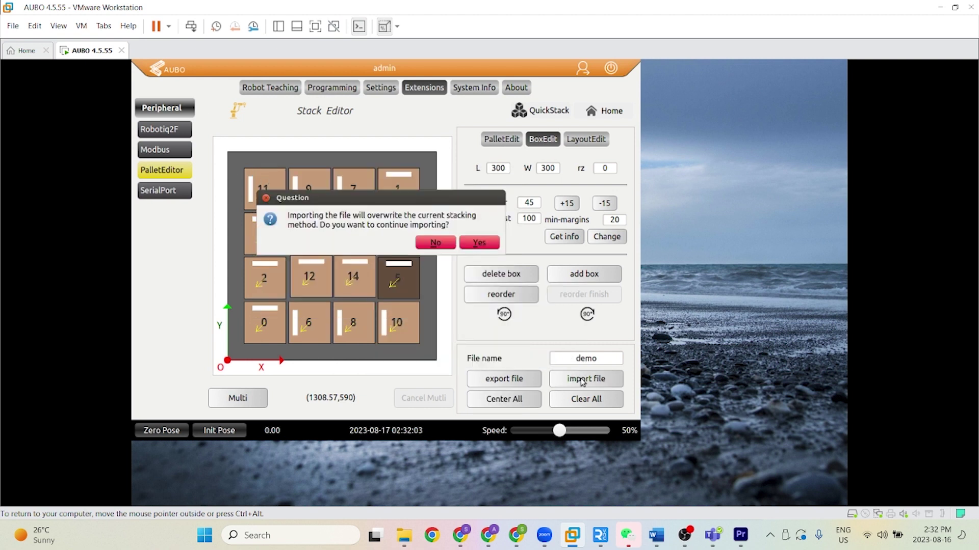
click(478, 243)
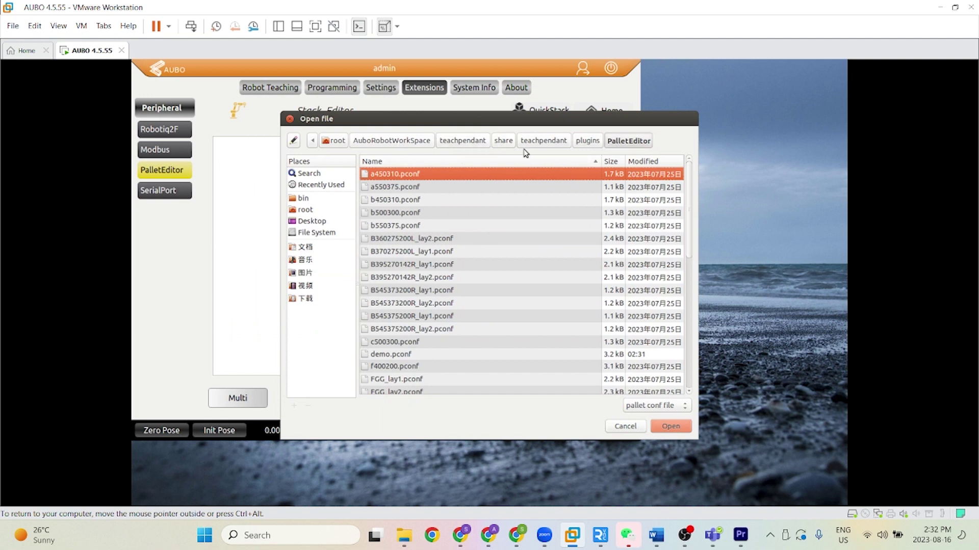
Step: Load the w300250 profile from the .pconf file list
scroll(507, 326, down, 5)
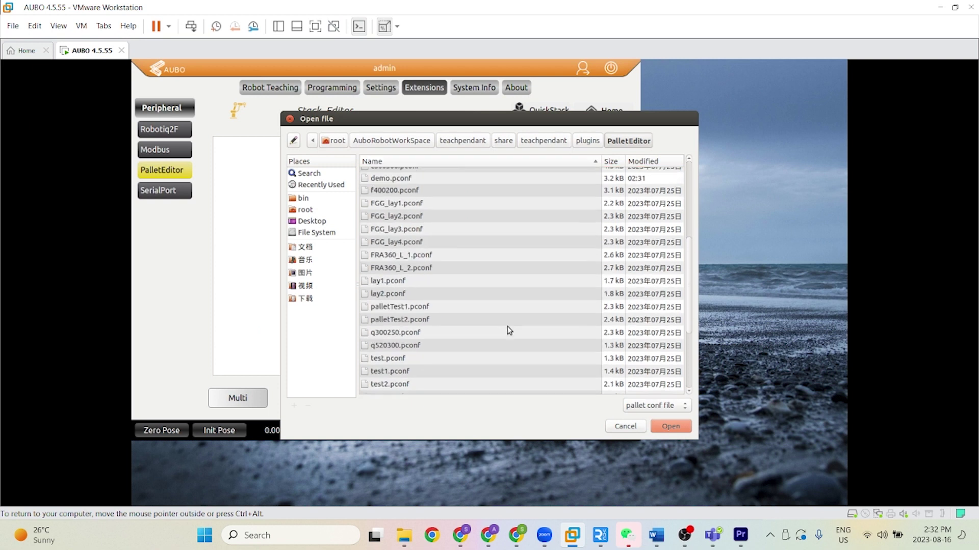
scroll(437, 284, down, 1)
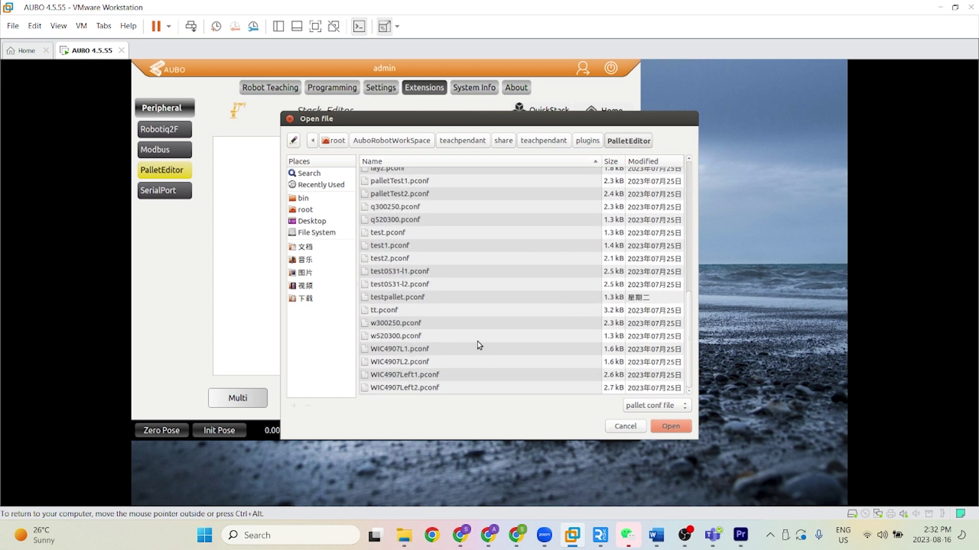
click(492, 312)
click(487, 322)
click(670, 426)
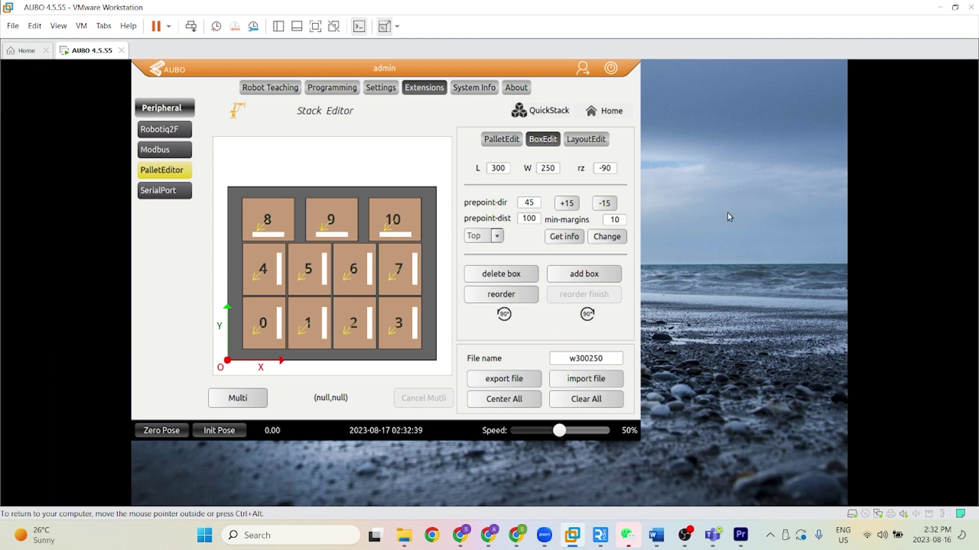
Step: Switch to Programming and list the Condition > Process options, including Pallet
click(329, 86)
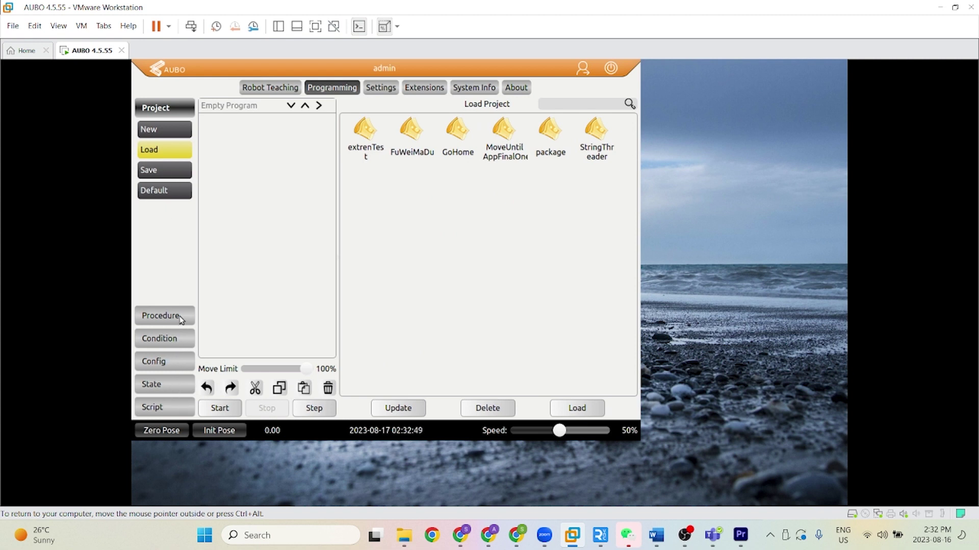
click(171, 344)
click(173, 236)
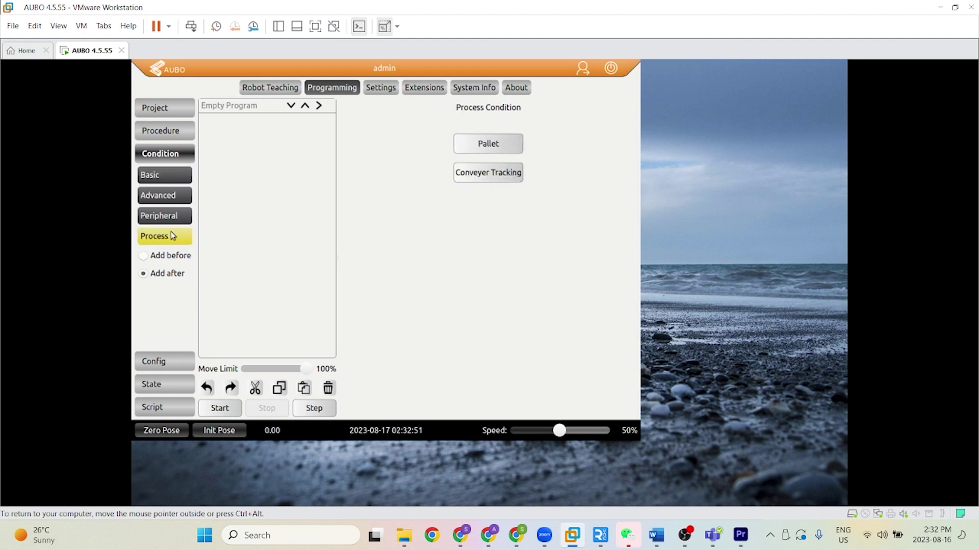